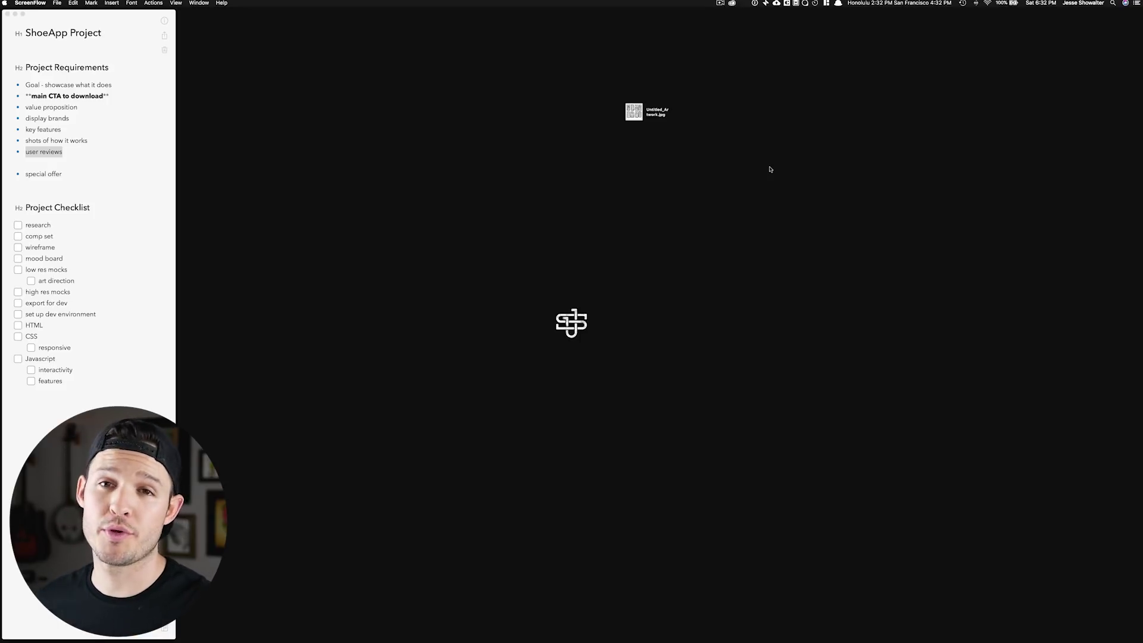
Create a new Sketch document and place Untitled_Artwork.jpg on its canvas.
drag(625, 107, 660, 184)
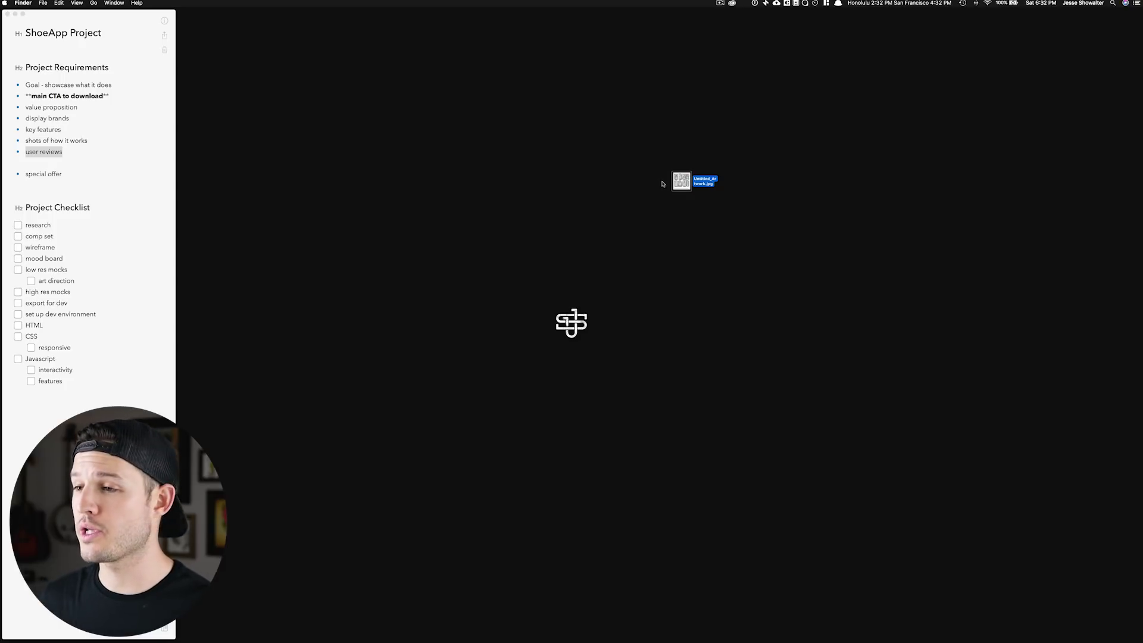
click(456, 636)
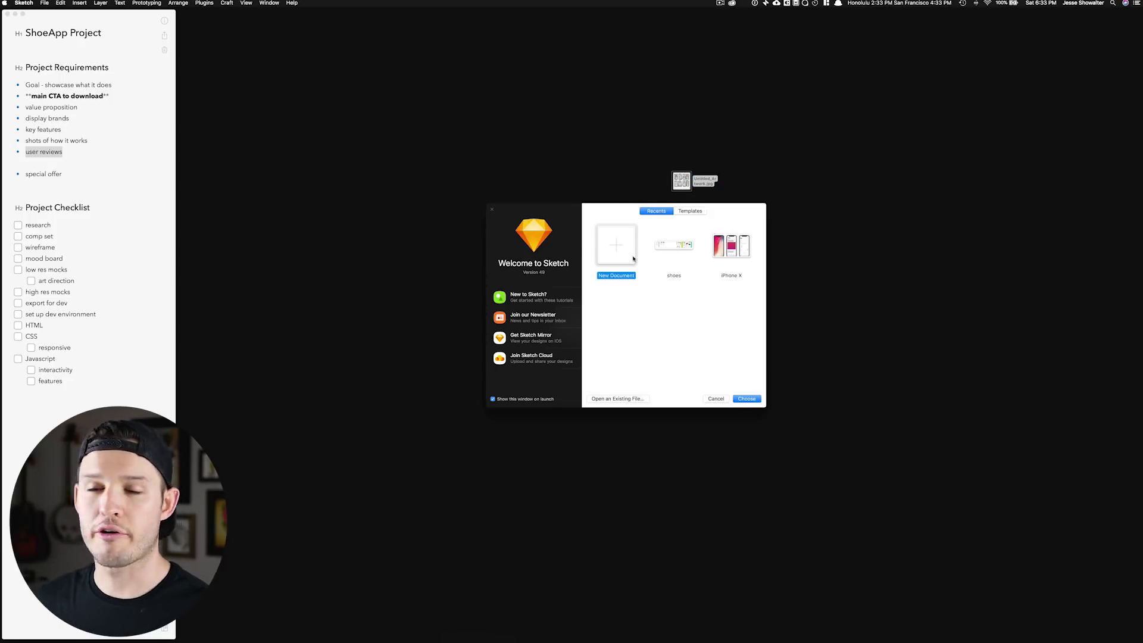
double_click(617, 240)
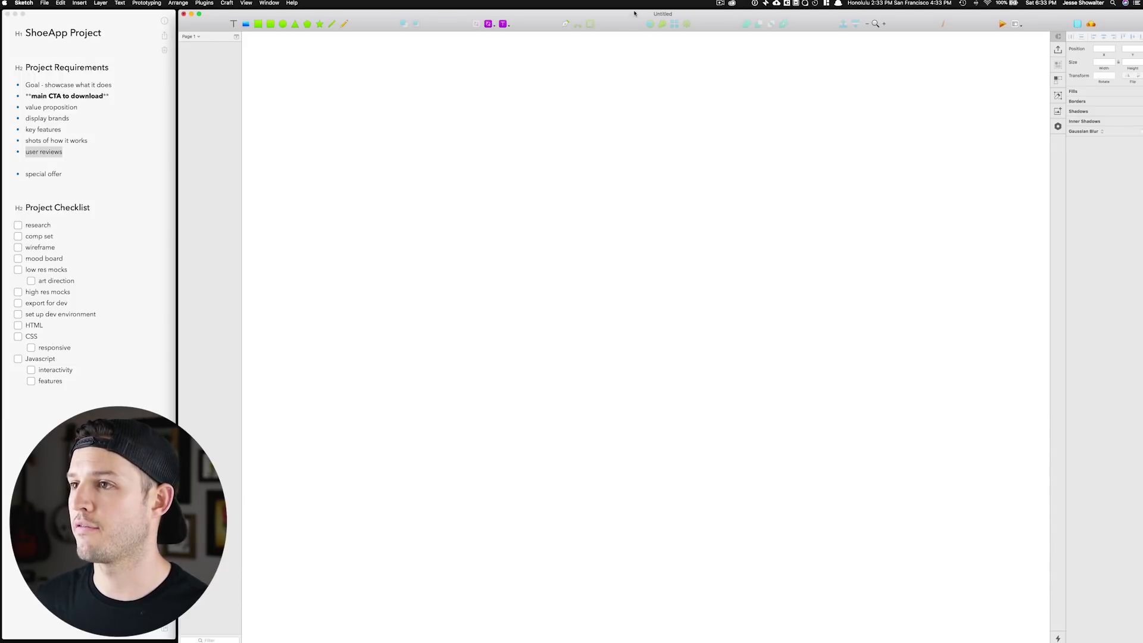
mouse_move(633, 18)
mouse_down()
mouse_move(633, 201)
mouse_move(649, 36)
mouse_move(619, 13)
mouse_up()
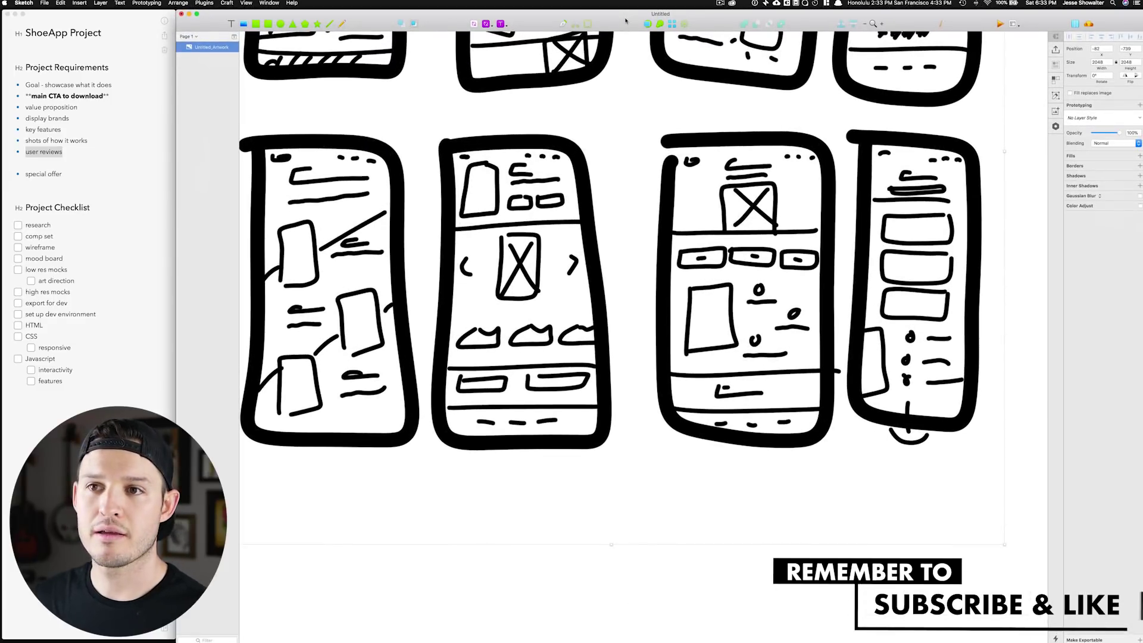
scroll(615, 113, down, 5)
scroll(597, 254, up, 3)
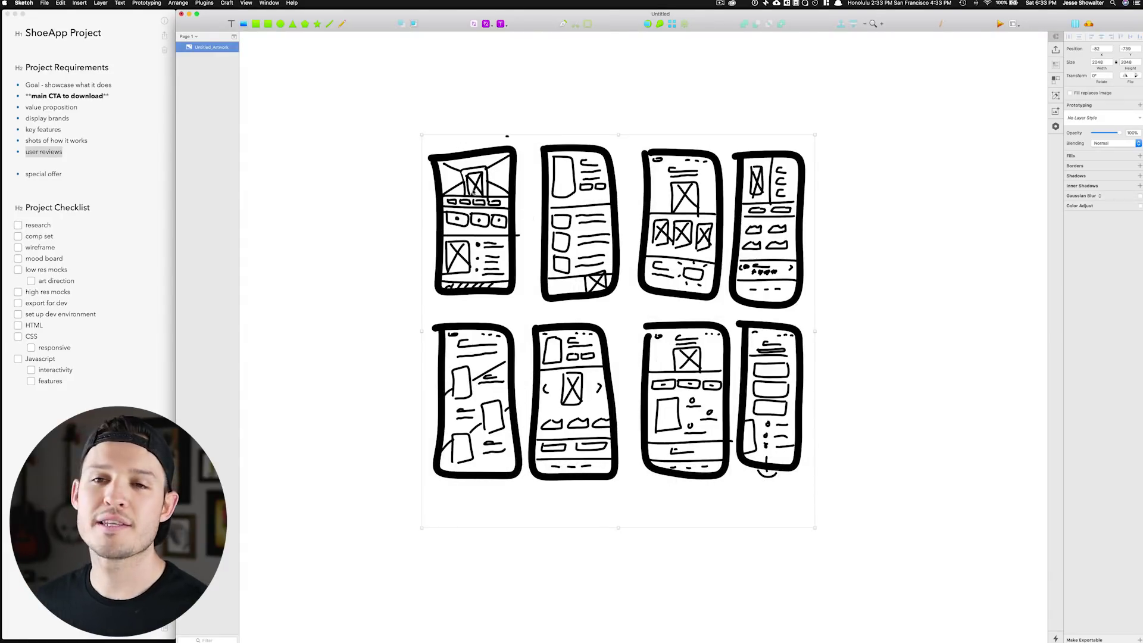
click(344, 217)
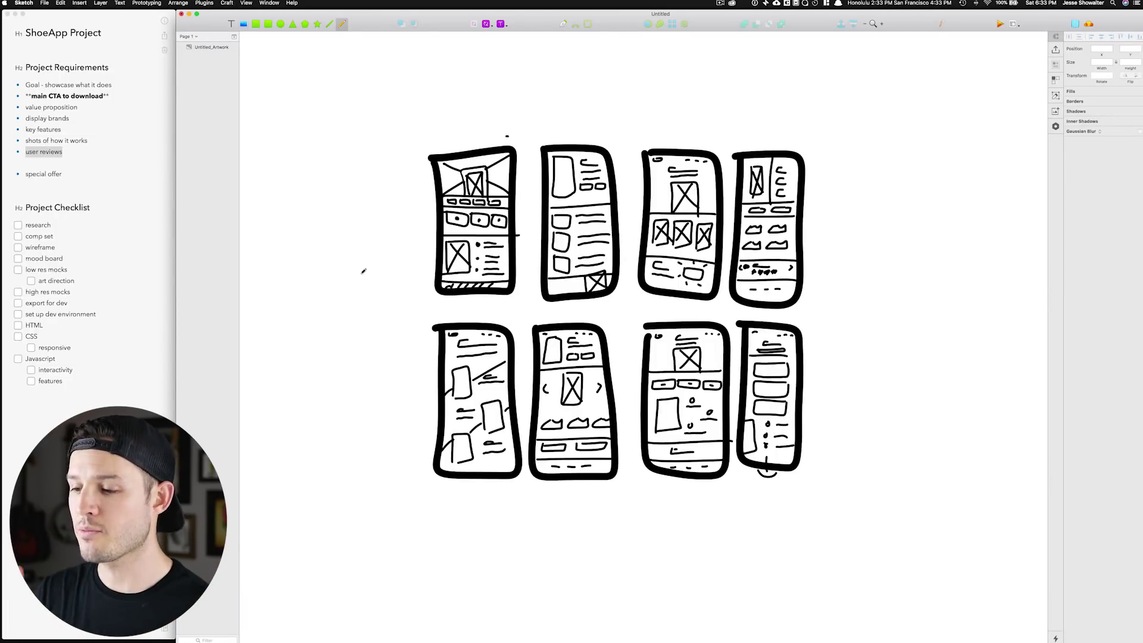
Mark the third screen in red with a header circle, a curved arrow to another screen, and an F.X note.
key(super+1)
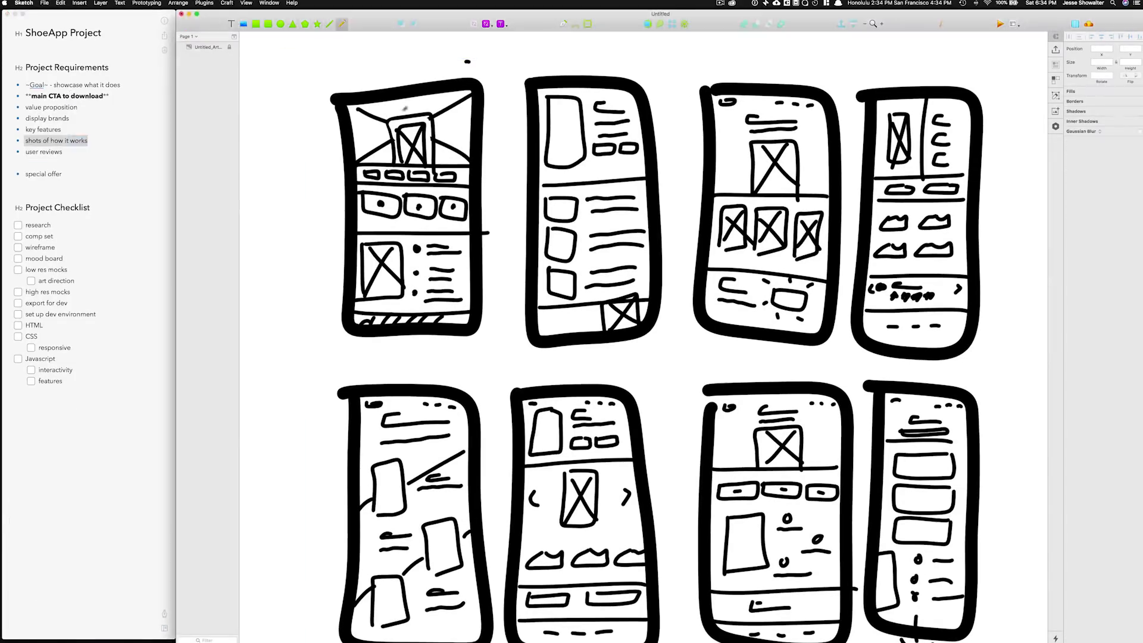
drag(774, 113, 771, 114)
drag(744, 122, 449, 110)
drag(444, 114, 470, 95)
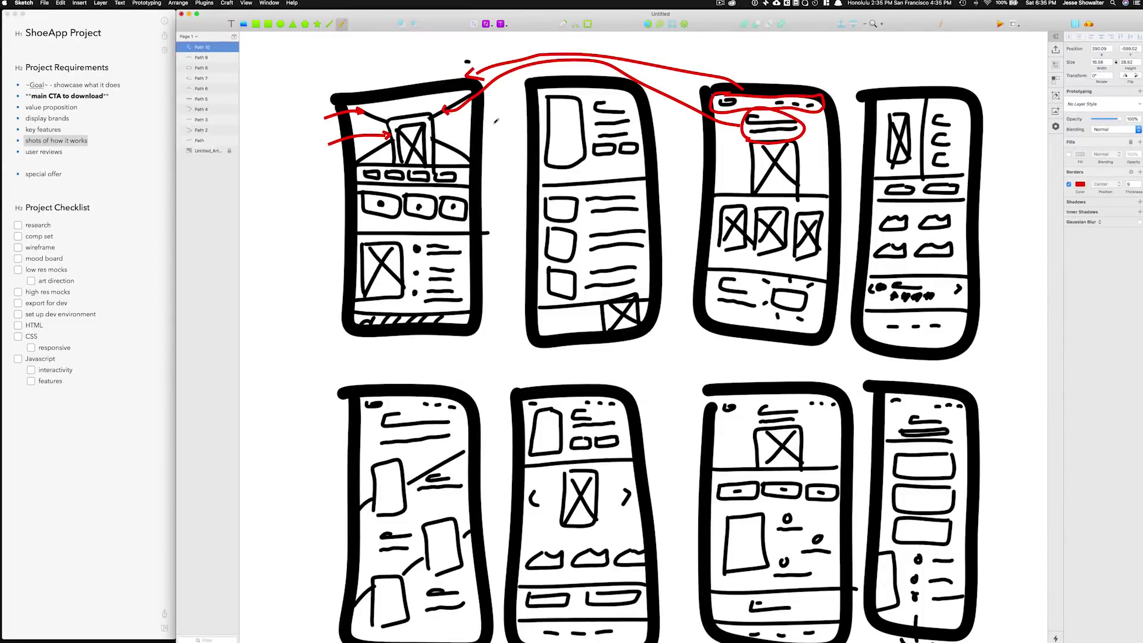
drag(760, 57, 764, 91)
drag(829, 57, 815, 96)
drag(776, 42, 786, 49)
Circle the first screen's icon rows and bottom bar and the lower screens in red, adding arrows.
mouse_move(452, 166)
mouse_down()
mouse_move(351, 168)
mouse_move(348, 189)
mouse_up()
drag(459, 221, 729, 476)
drag(768, 473, 732, 479)
click(44, 152)
drag(893, 548, 857, 557)
drag(738, 510, 869, 566)
drag(358, 306, 497, 328)
drag(268, 291, 333, 305)
drag(324, 297, 327, 309)
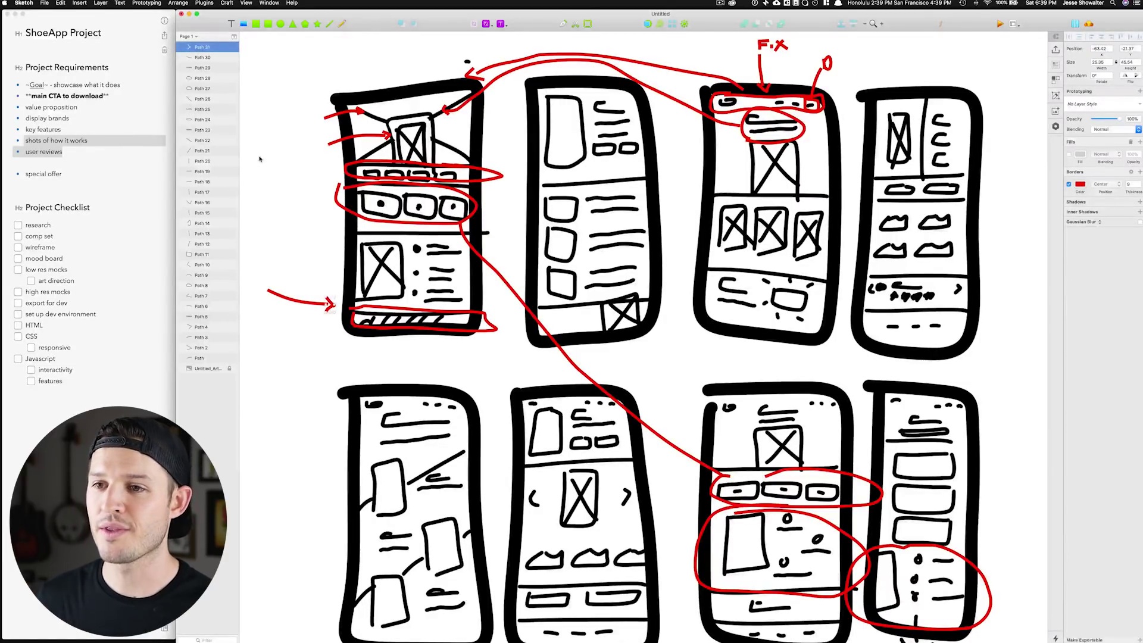
key(Escape)
Group all the sketch and annotation layers into a single group.
key(super+0)
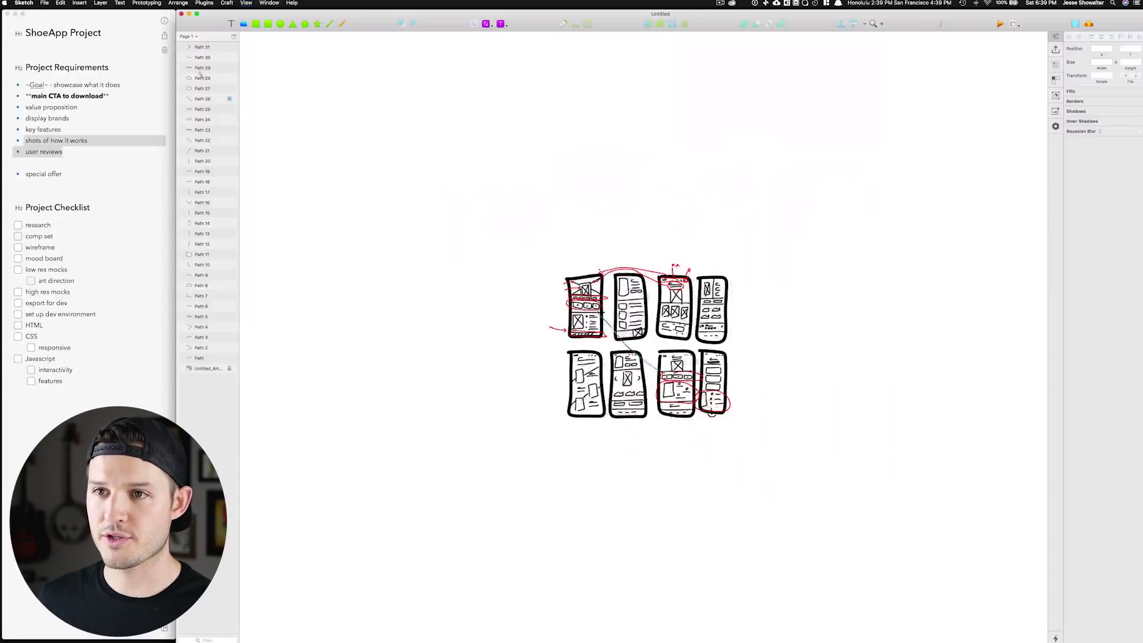
click(202, 47)
shift+click(197, 369)
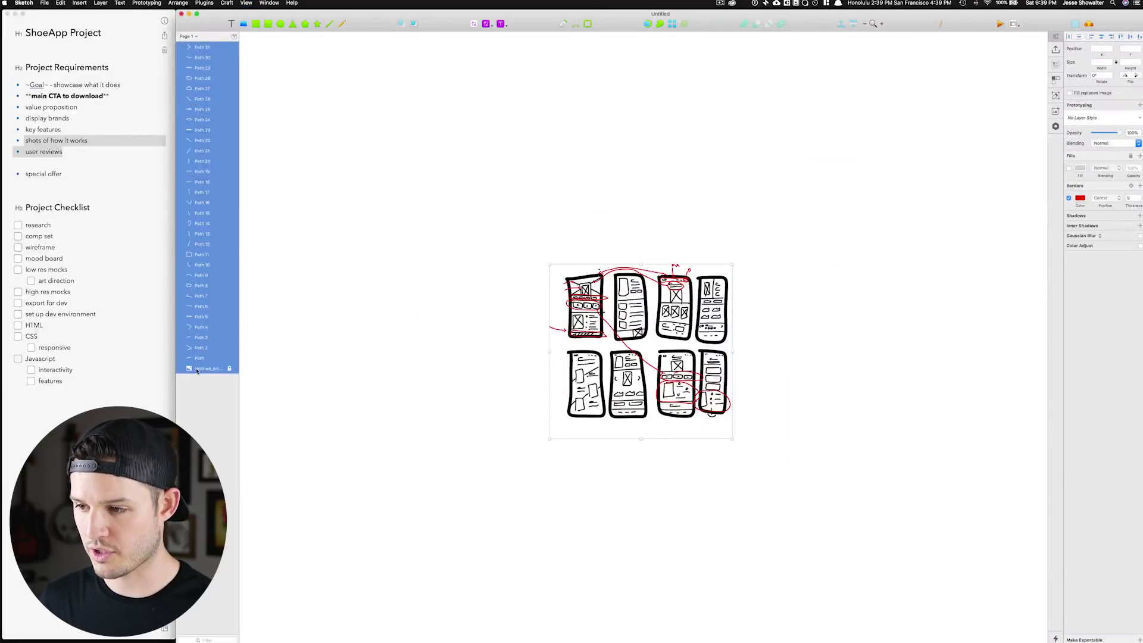
key(super+g)
scroll(518, 287, right, 8)
scroll(518, 287, down, 3)
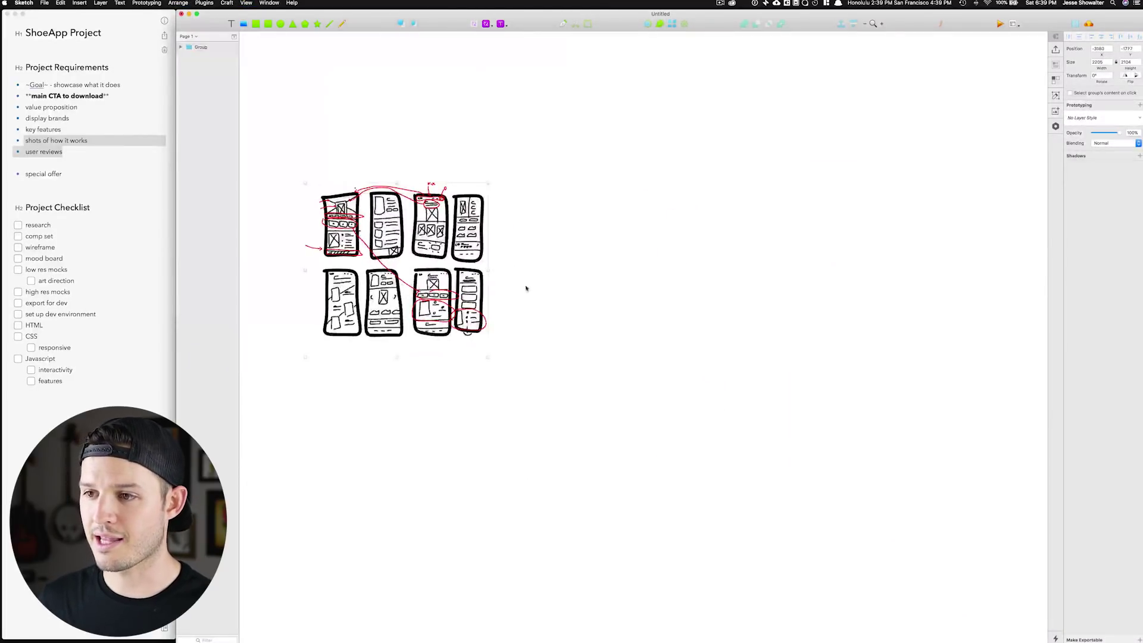
scroll(522, 244, down, 1)
scroll(521, 244, left, 1)
click(518, 199)
scroll(860, 518, up, 3)
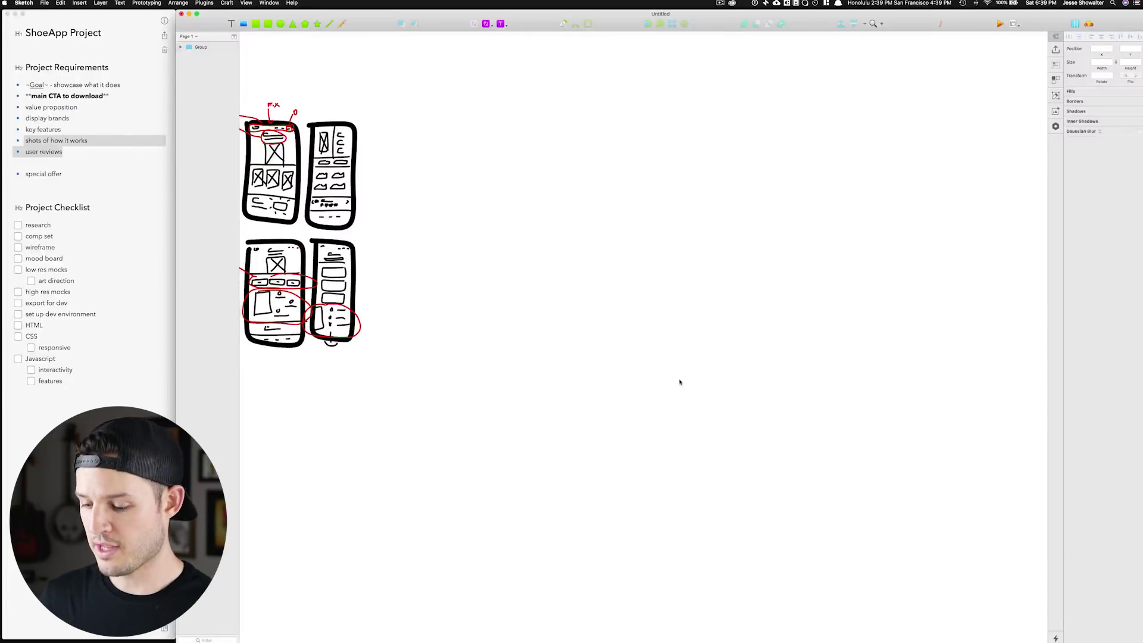
scroll(691, 377, down, 3)
scroll(765, 330, right, 2)
Add a Responsive Web Desktop HD artboard.
key(a)
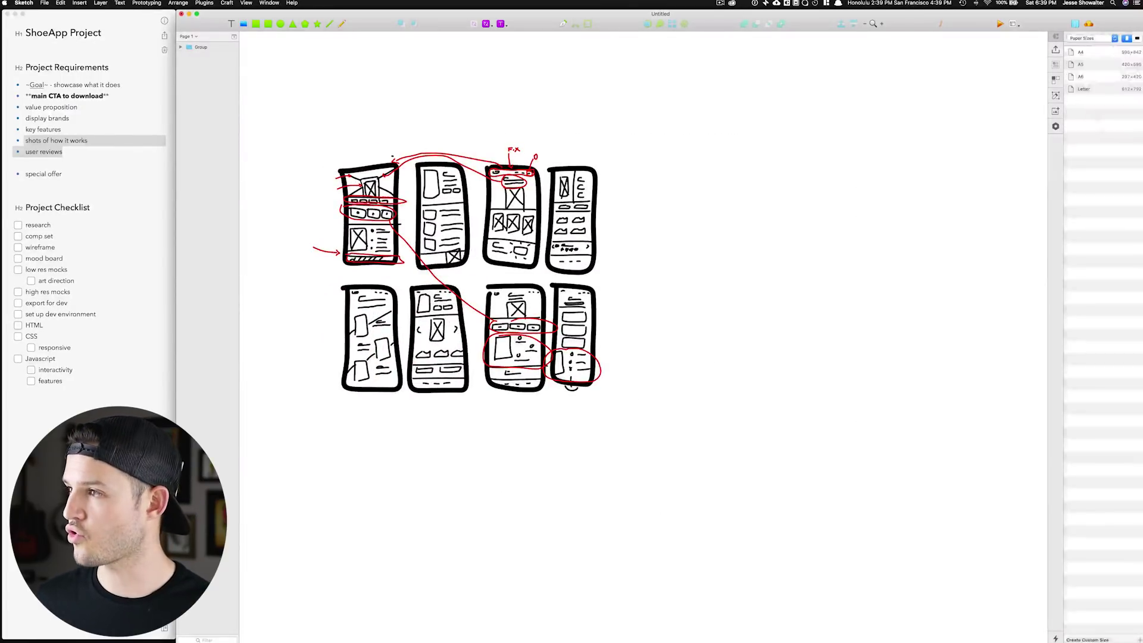
click(1089, 39)
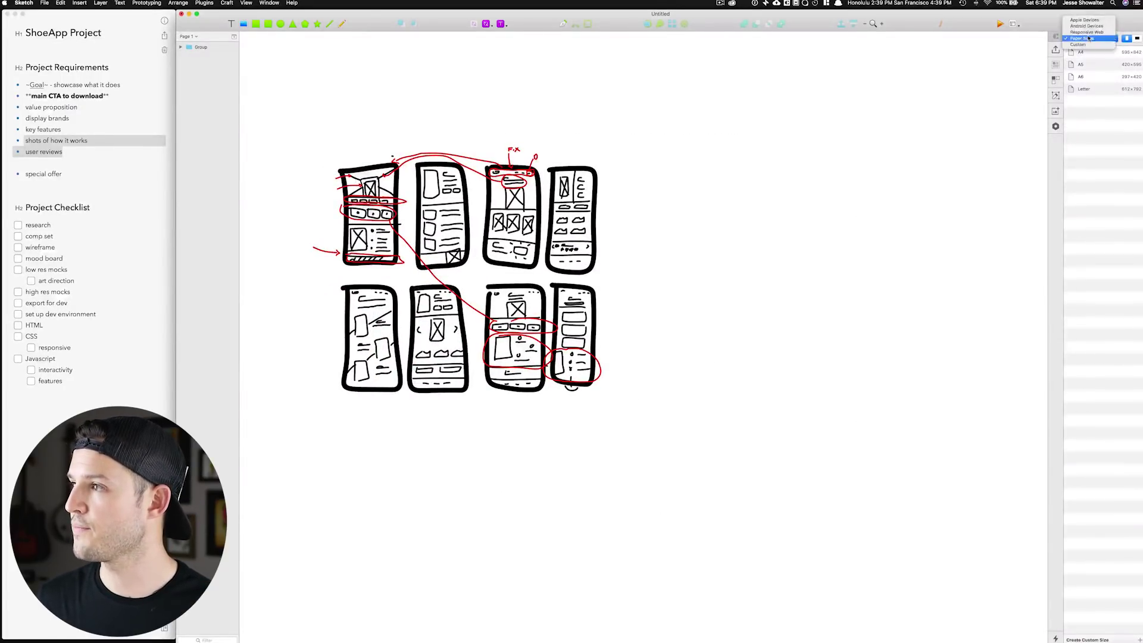
click(1086, 33)
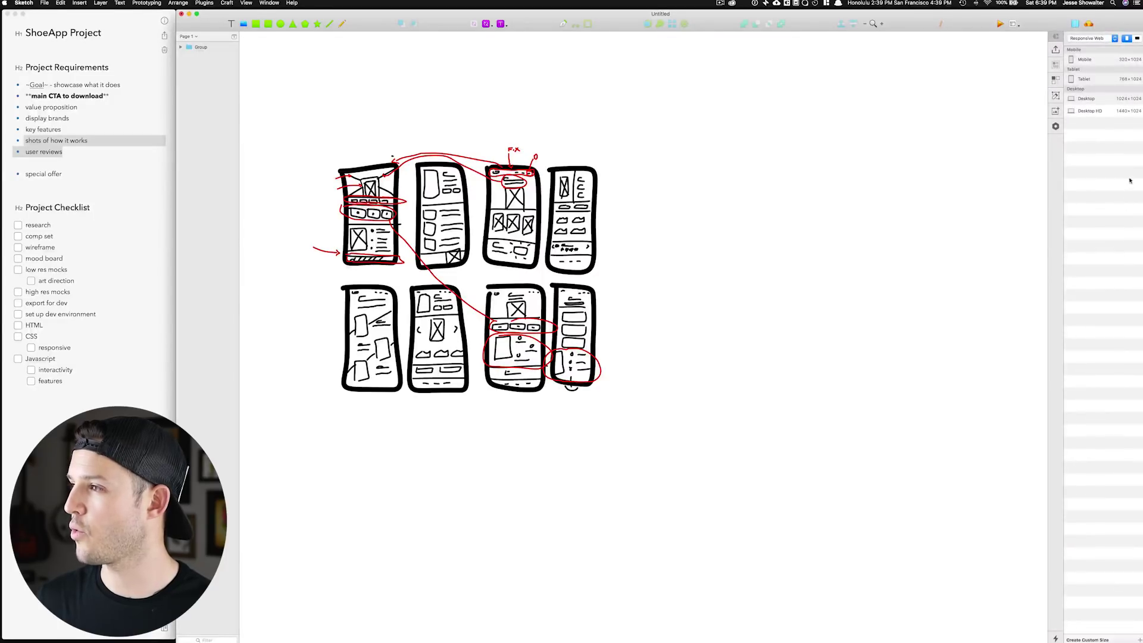
click(1089, 110)
Move the sketch group to the right of the Desktop HD artboard, then select the artboard.
click(829, 323)
click(490, 325)
drag(489, 325, 536, 341)
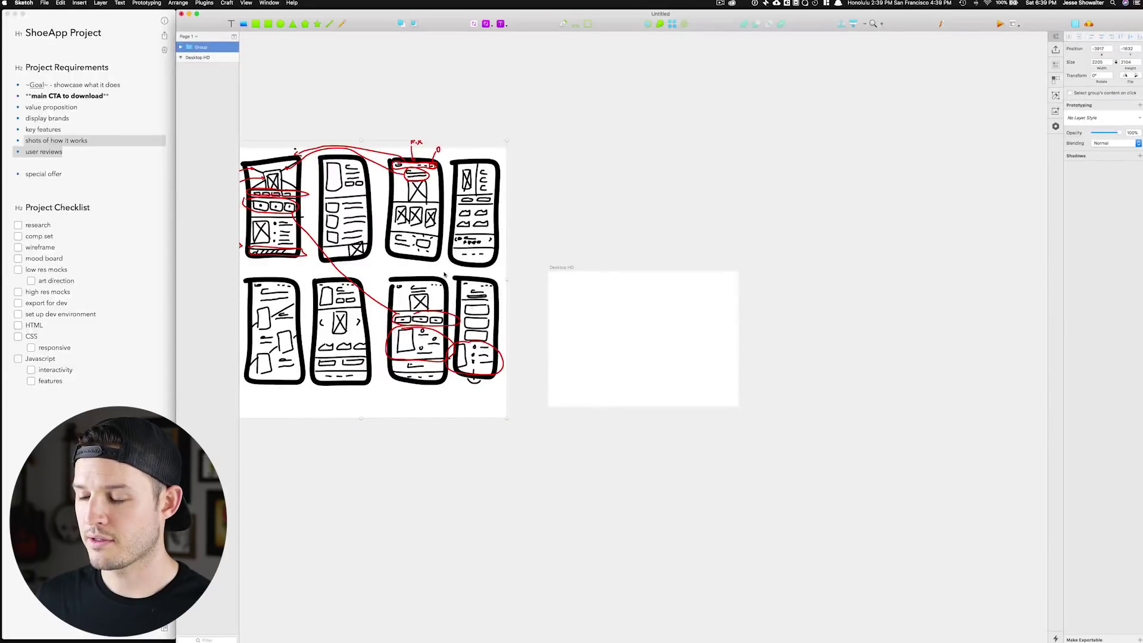
mouse_move(445, 272)
mouse_down()
mouse_move(754, 388)
mouse_move(963, 388)
mouse_move(970, 408)
mouse_up()
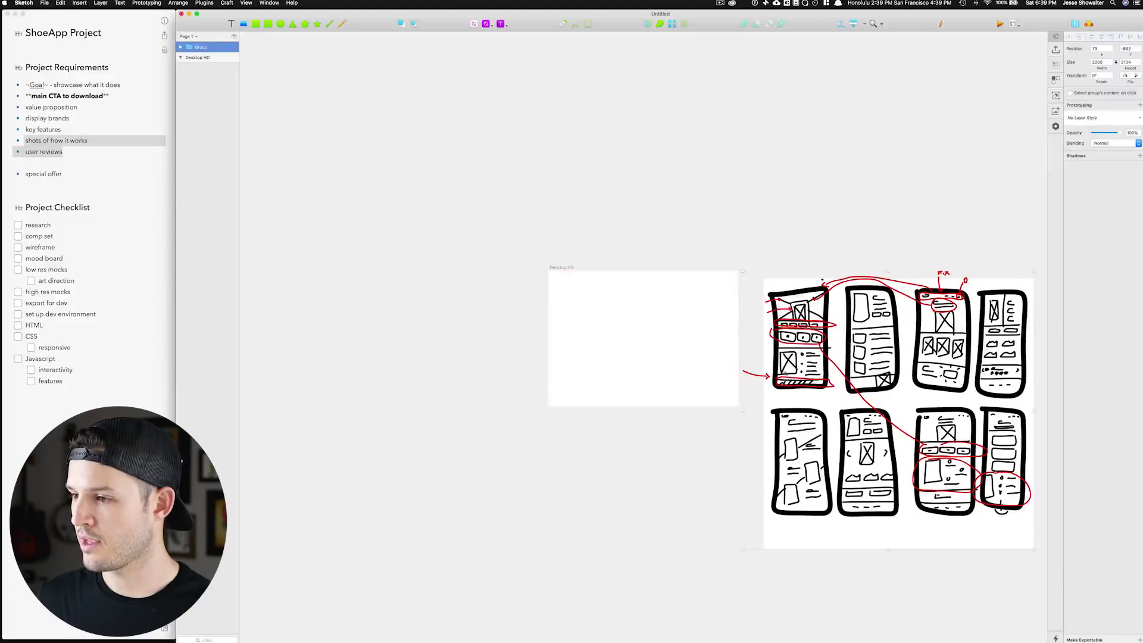
scroll(679, 393, right, 5)
drag(334, 204, 377, 237)
scroll(447, 330, up, 3)
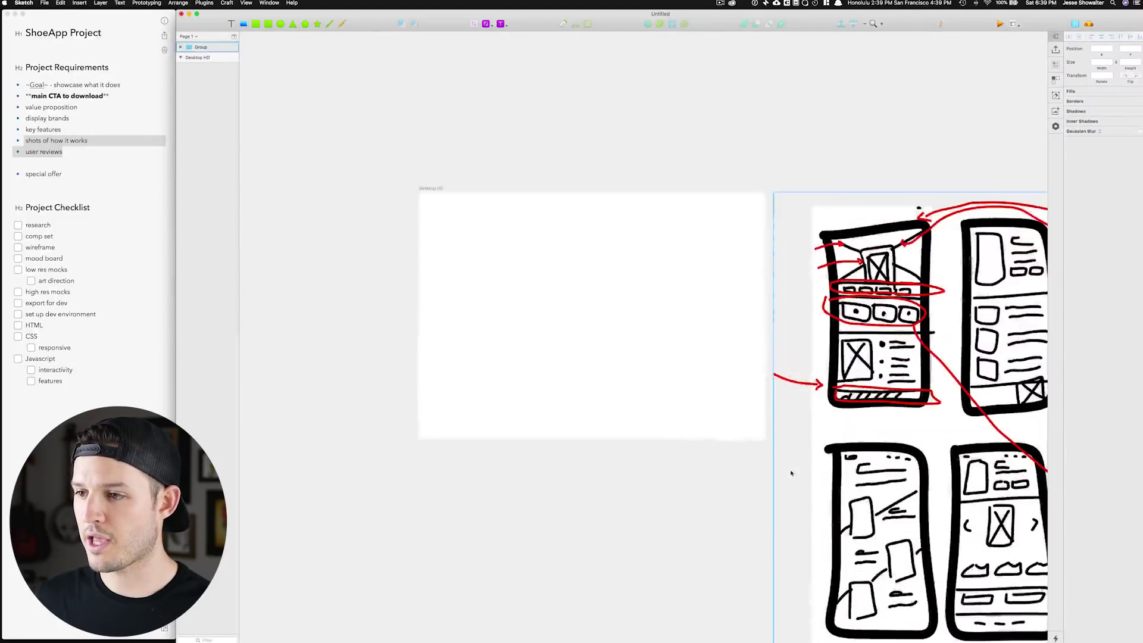
click(454, 197)
scroll(466, 92, right, 3)
scroll(466, 92, down, 2)
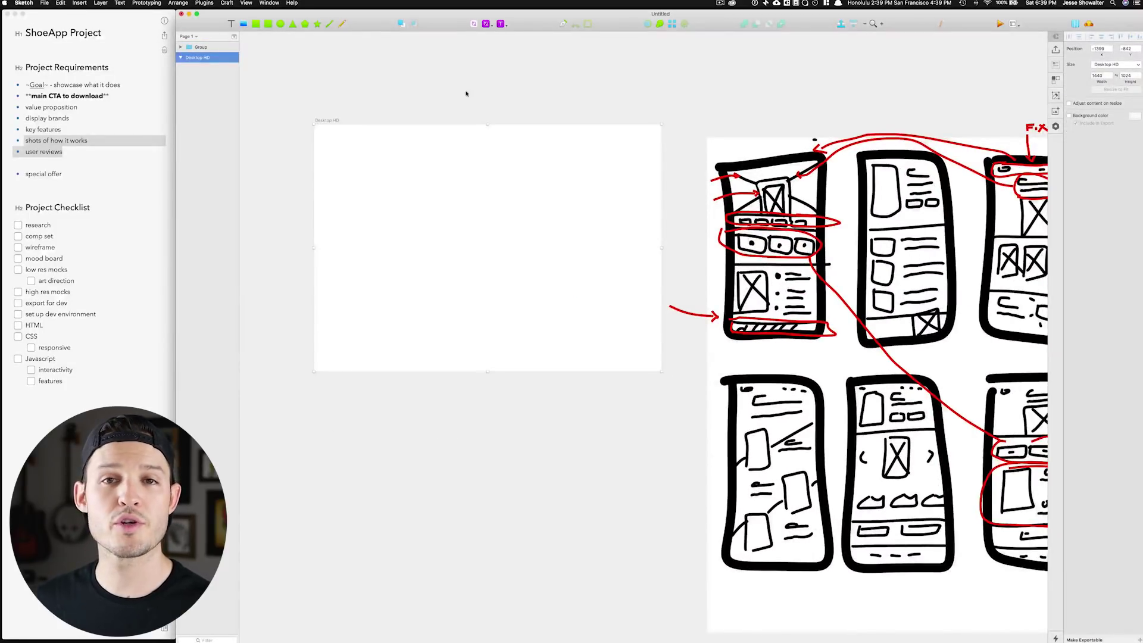
Show the column layout guides on the Desktop HD artboard.
key(ctrl+l)
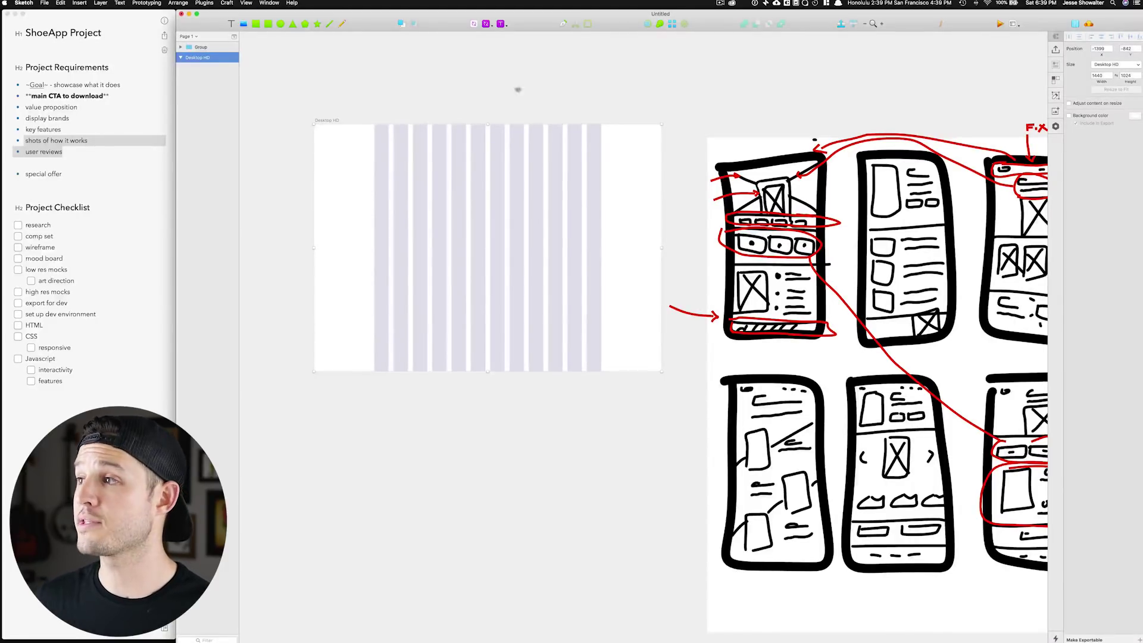
click(1075, 25)
click(1074, 25)
click(1075, 25)
click(1074, 25)
click(1075, 25)
click(1075, 25)
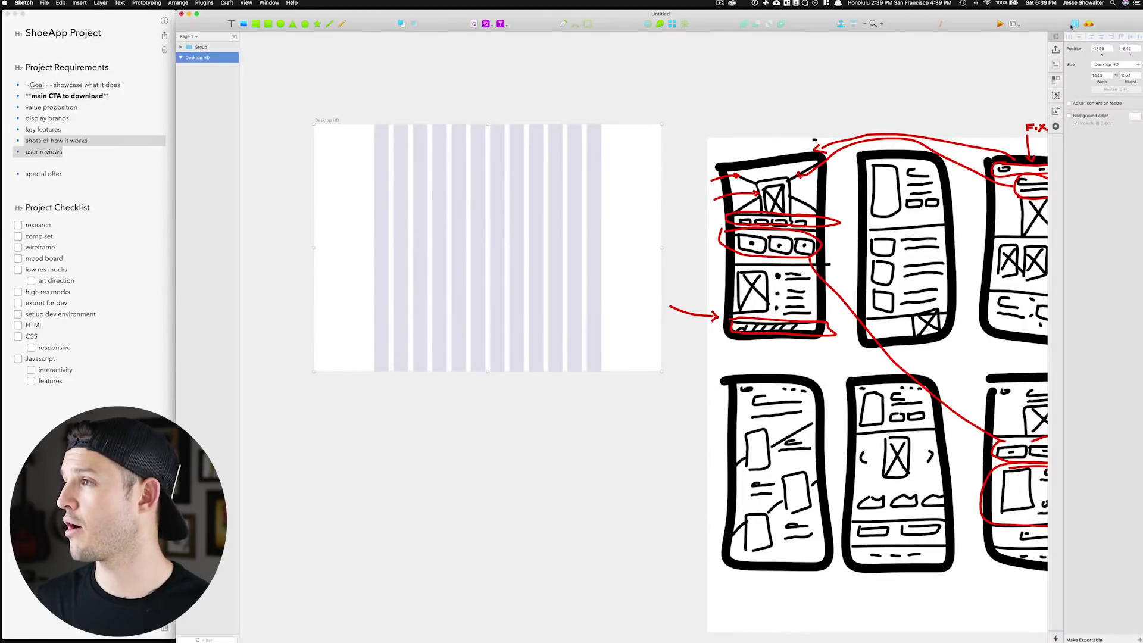
Turn on the canvas rulers and bring up Layout Settings.
click(1013, 25)
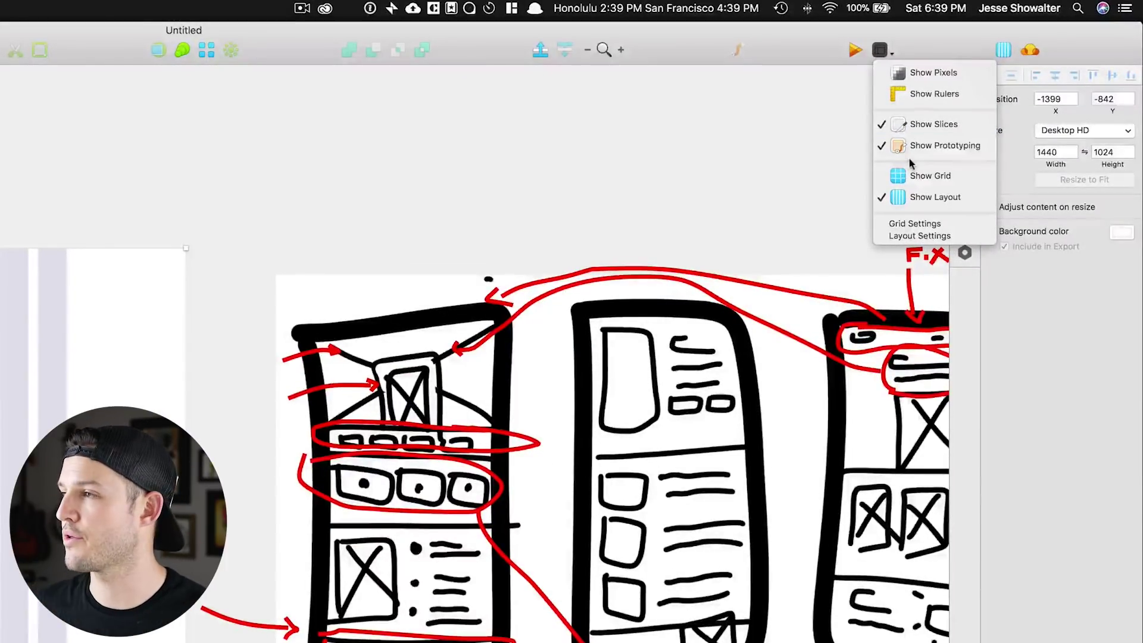
click(904, 102)
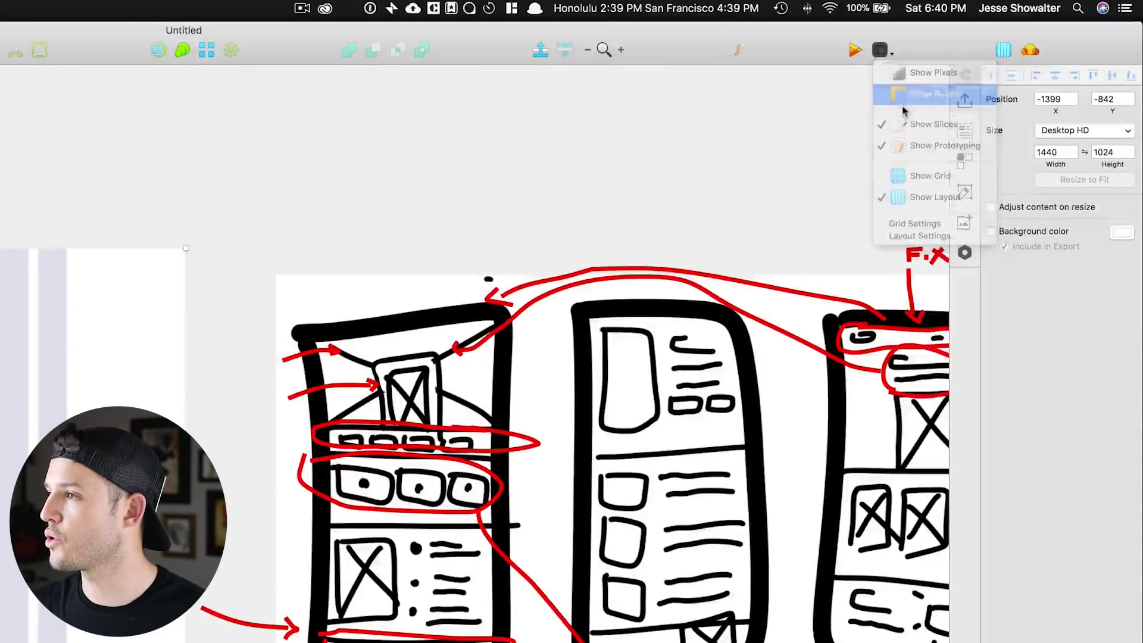
click(880, 50)
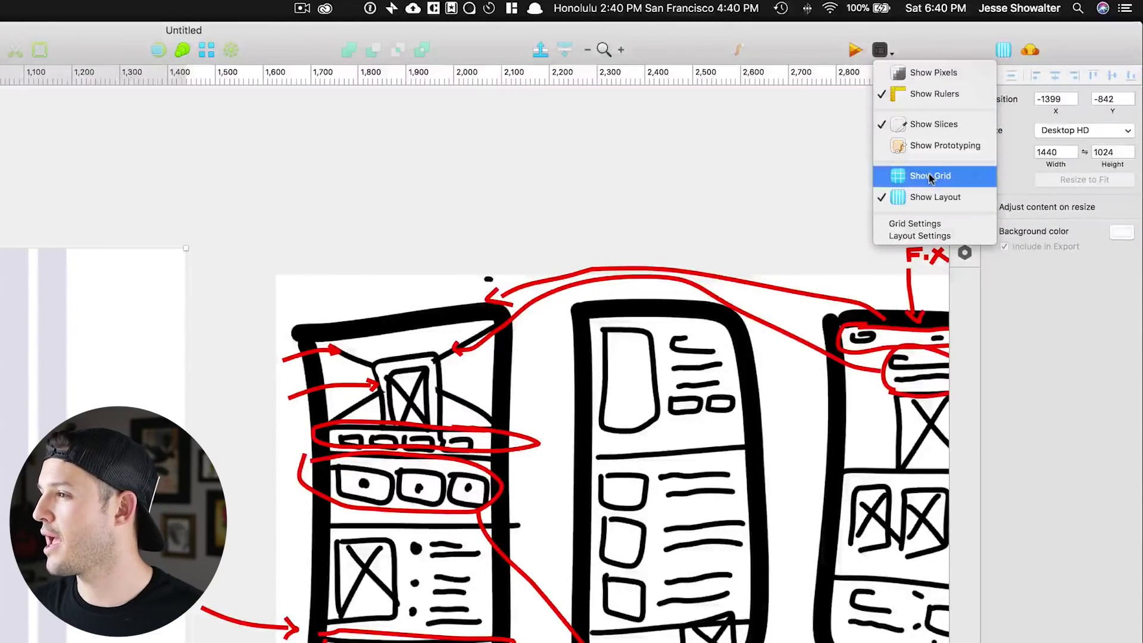
click(938, 237)
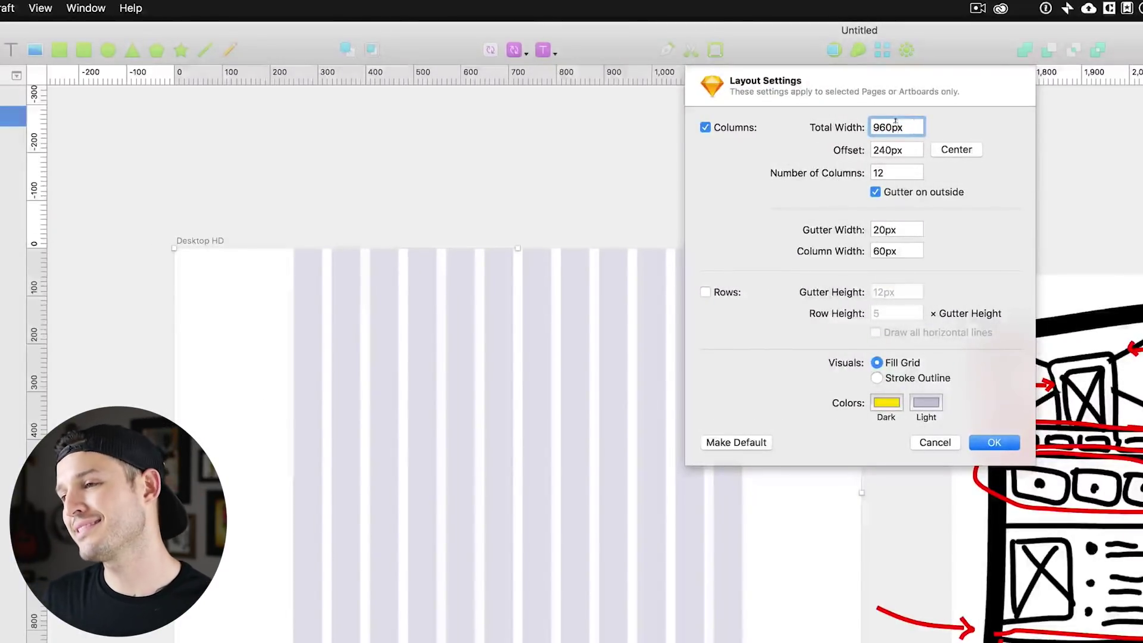
Set the 12-column grid to 1140px total width with 35px gutters, centred, and apply it.
key(shift+Up)
key(shift+Up)
key(shift+Up)
key(shift+Up)
key(shift+Up)
key(shift+Up)
key(shift+Up)
key(shift+Up)
key(shift+Up)
key(shift+Up)
key(shift+Up)
key(shift+Up)
key(shift+Up)
key(shift+Up)
key(shift+Up)
key(shift+Up)
key(shift+Up)
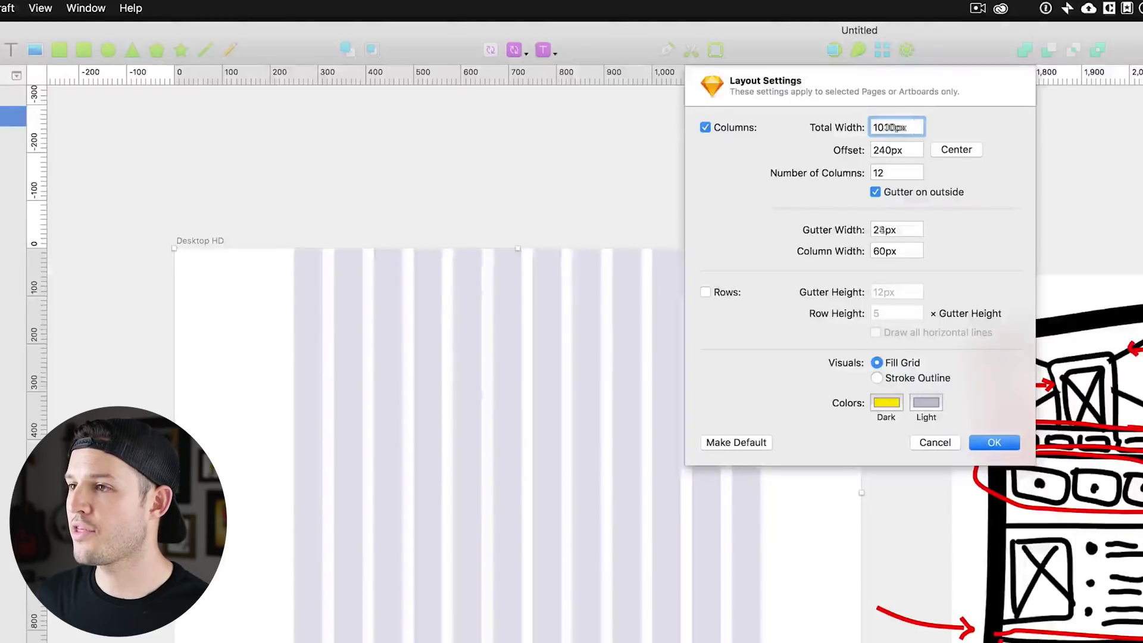
key(shift+Up)
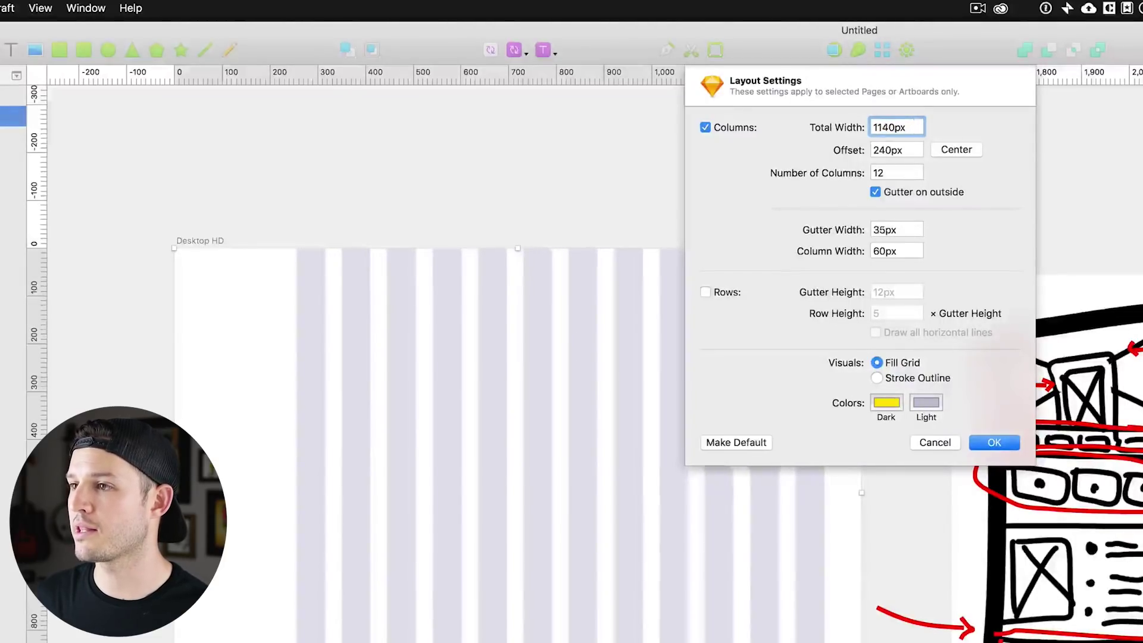
click(957, 150)
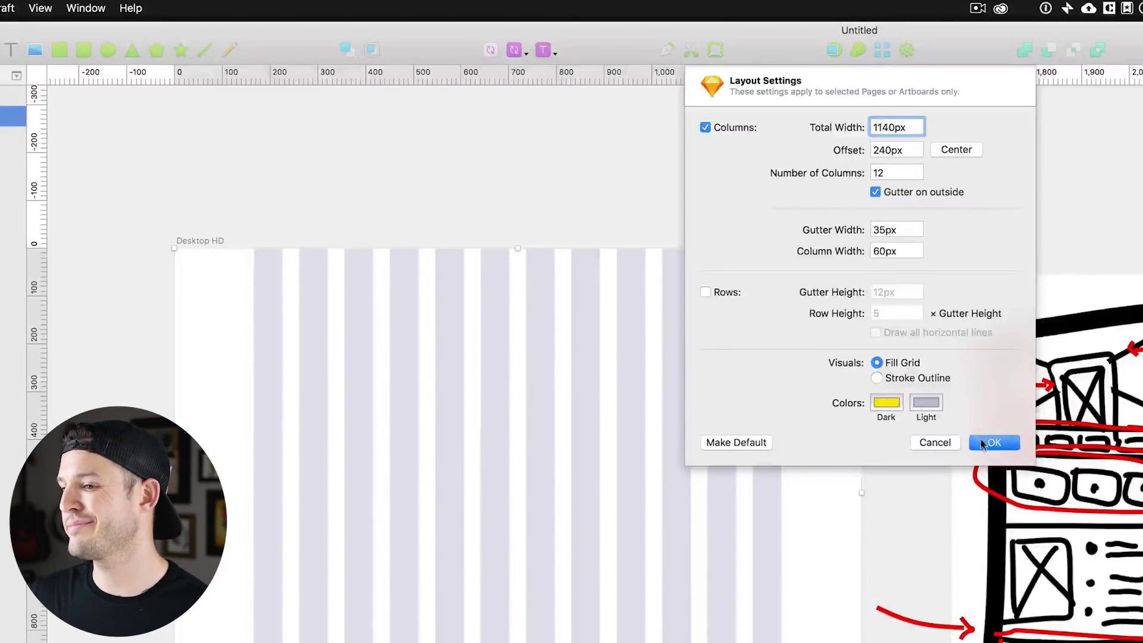
click(983, 444)
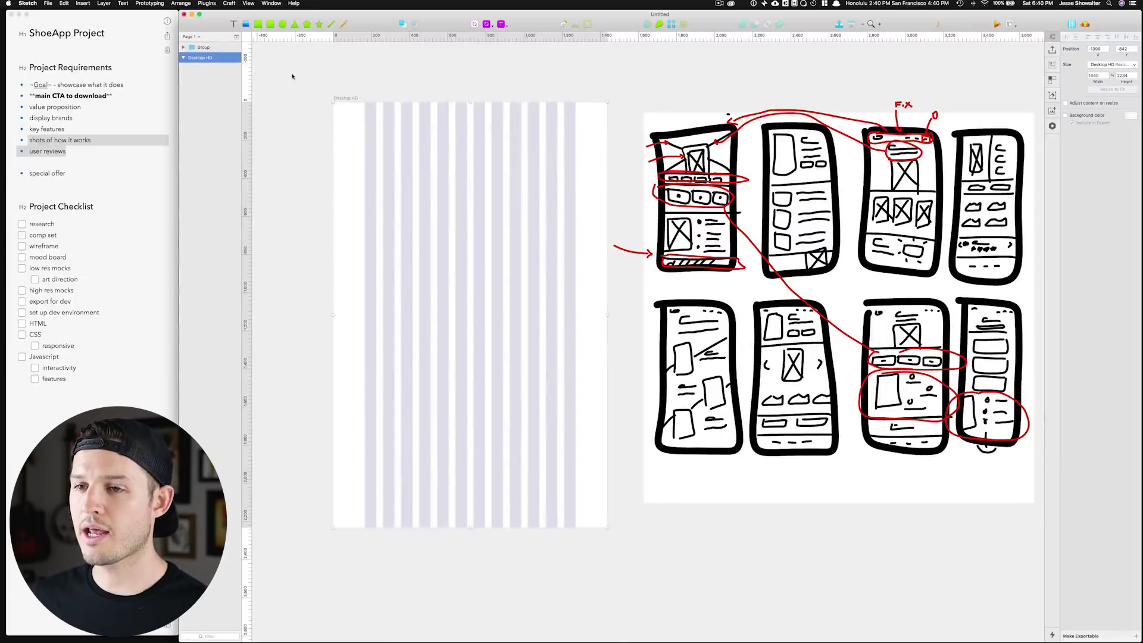
Draw the full-width grey hero block with nav link text and the Main Headline.
click(293, 76)
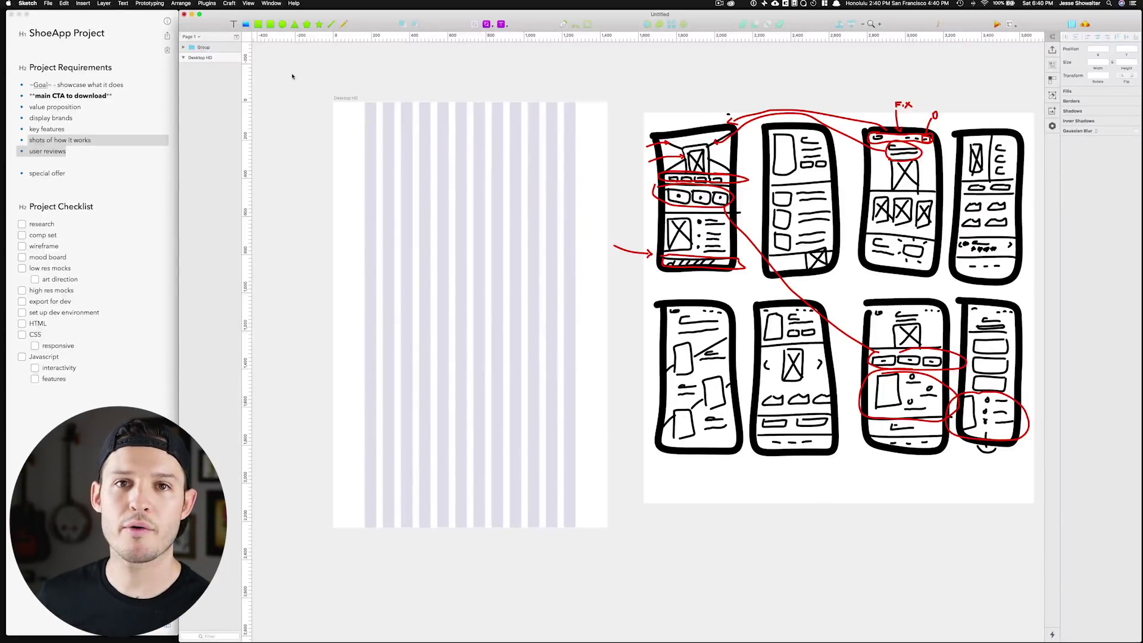
scroll(291, 76, up, 5)
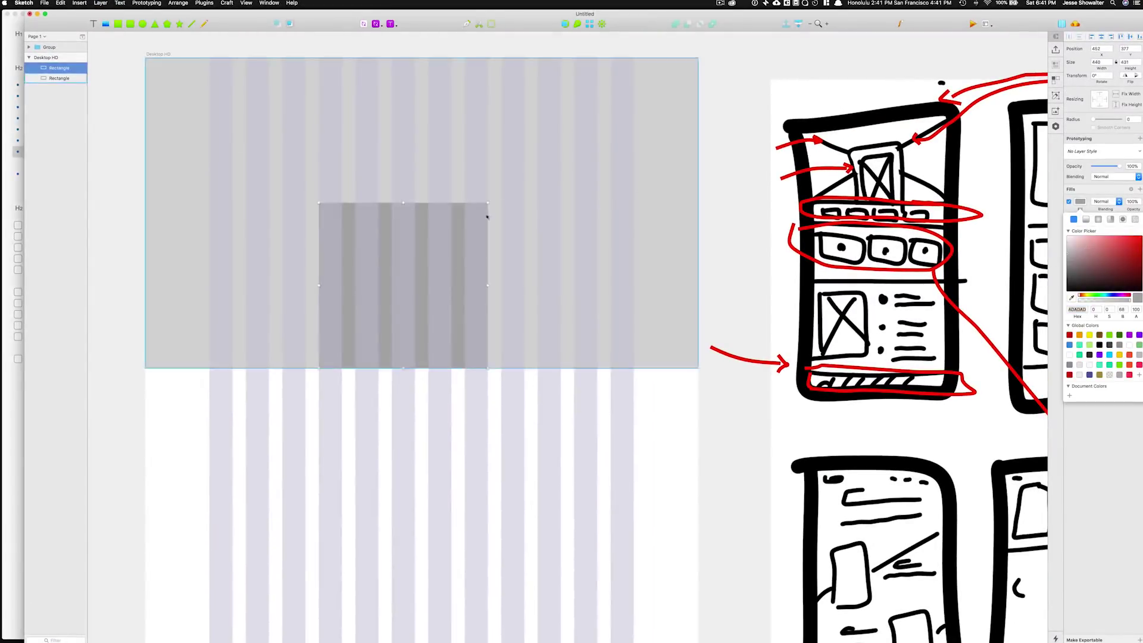
drag(452, 284, 492, 284)
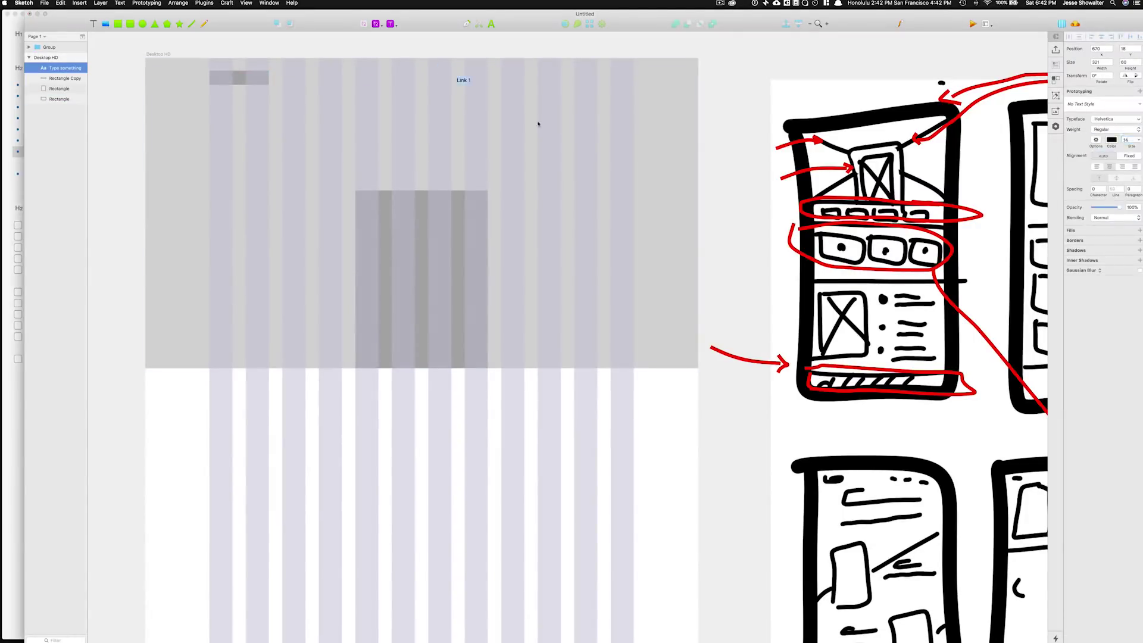
click(1108, 146)
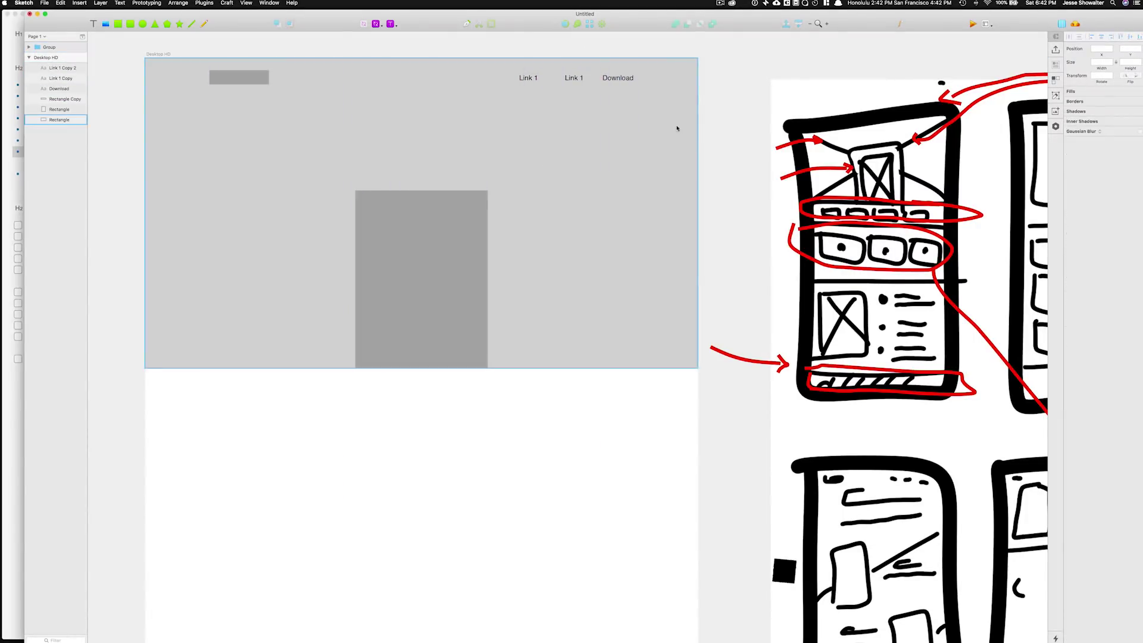
text(dline)
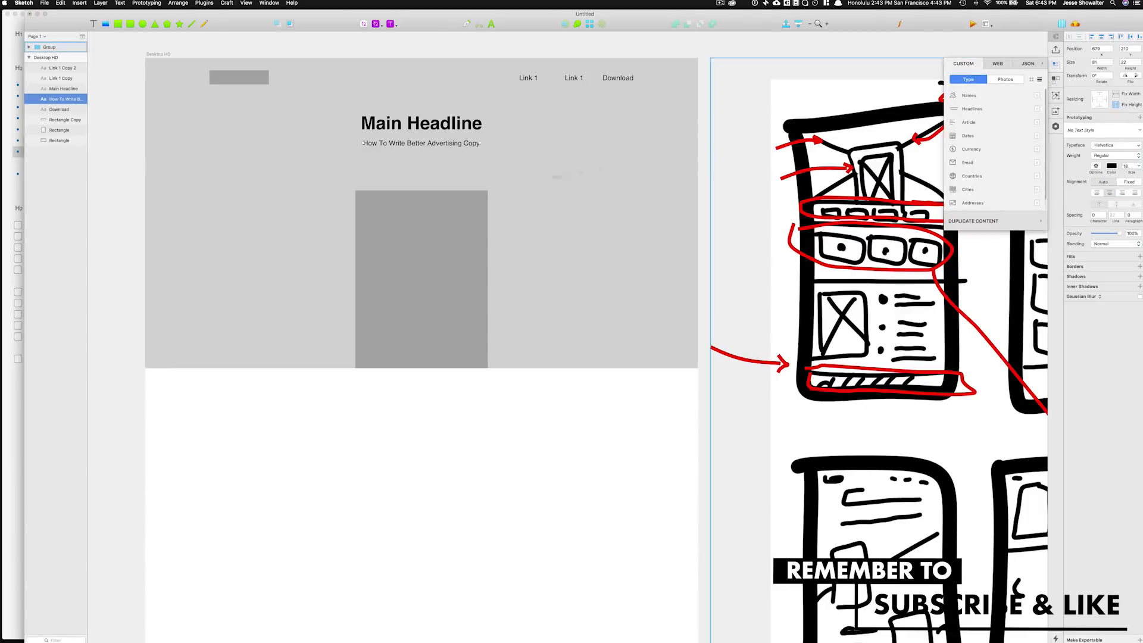
key(ctrl+l)
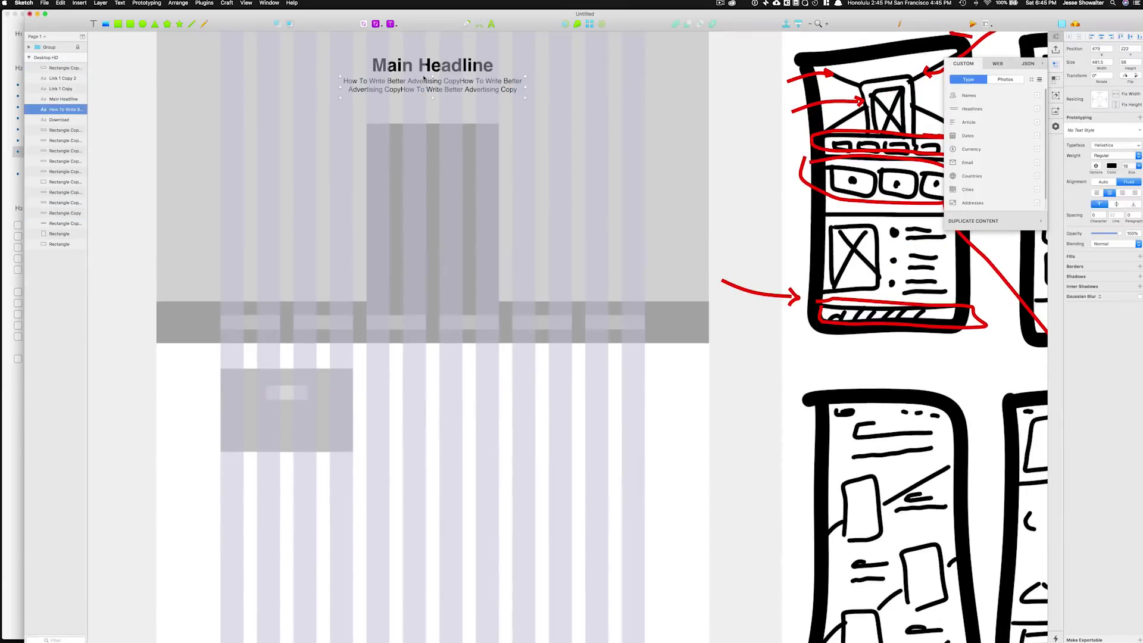
Paste copies of the headline and subtext into the card boxes and draw a box below them.
key(super+v)
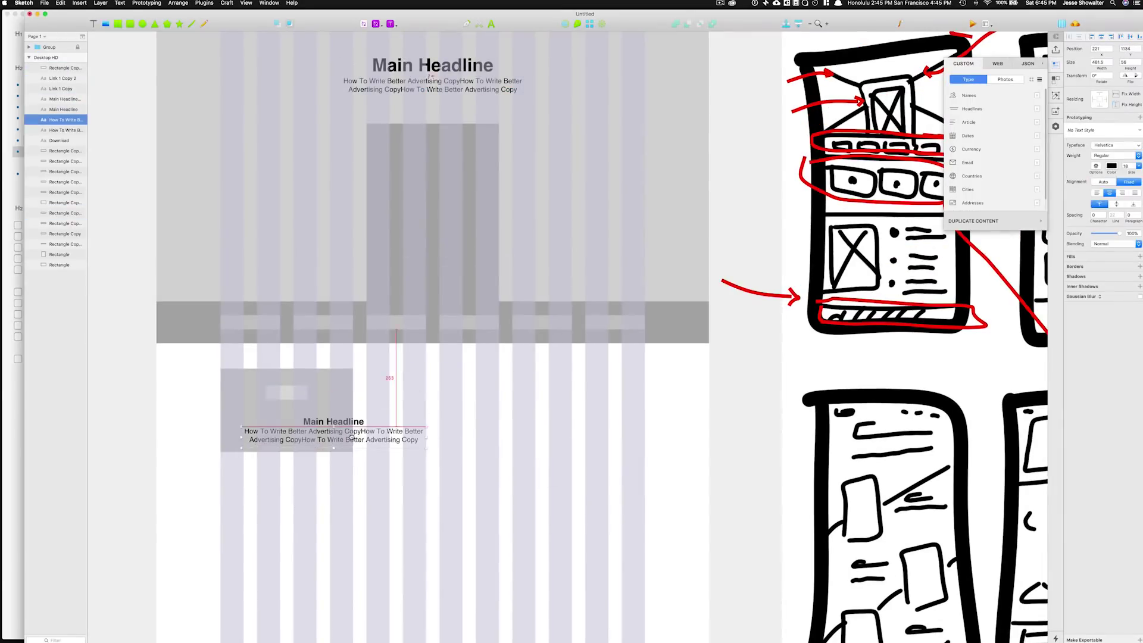
drag(343, 424, 298, 423)
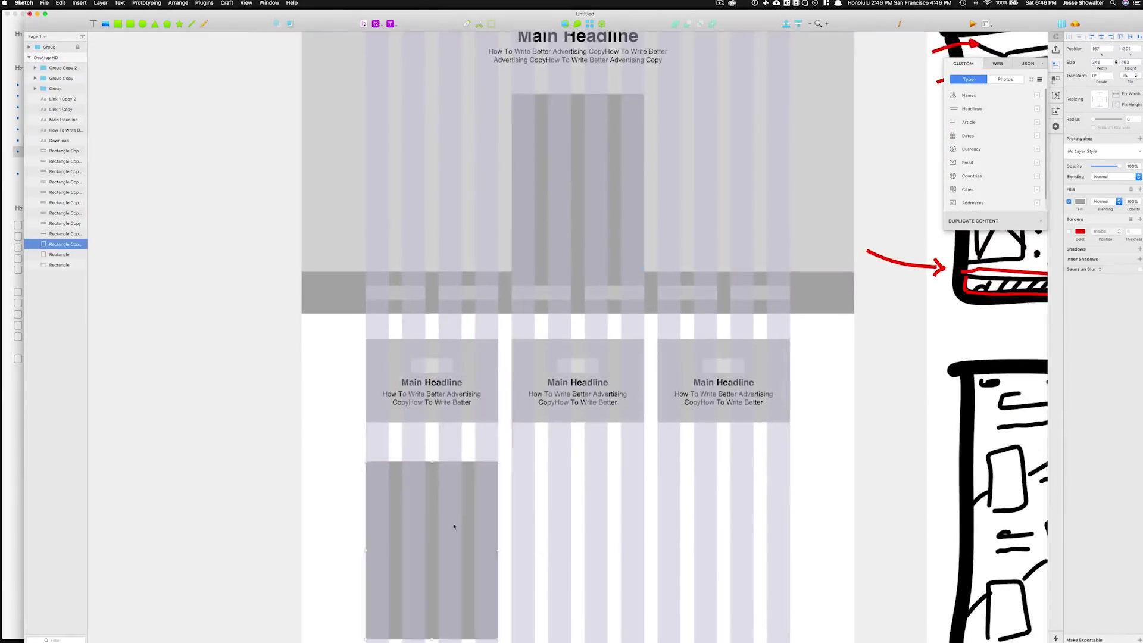
drag(305, 324, 473, 577)
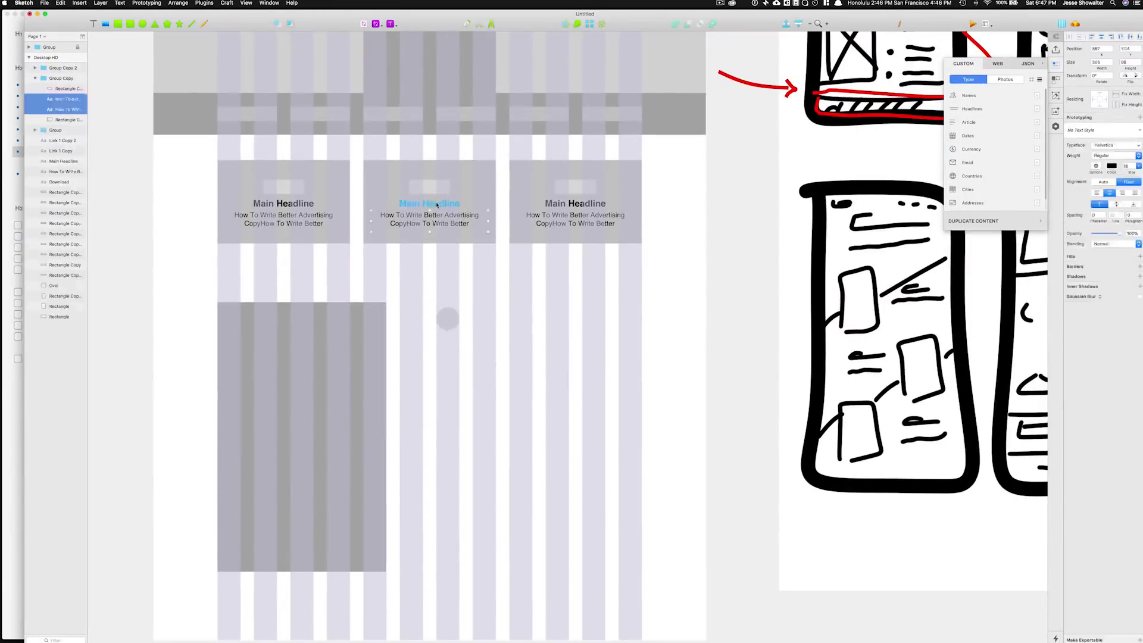
key(super+v)
scroll(490, 285, down, 3)
scroll(490, 285, right, 5)
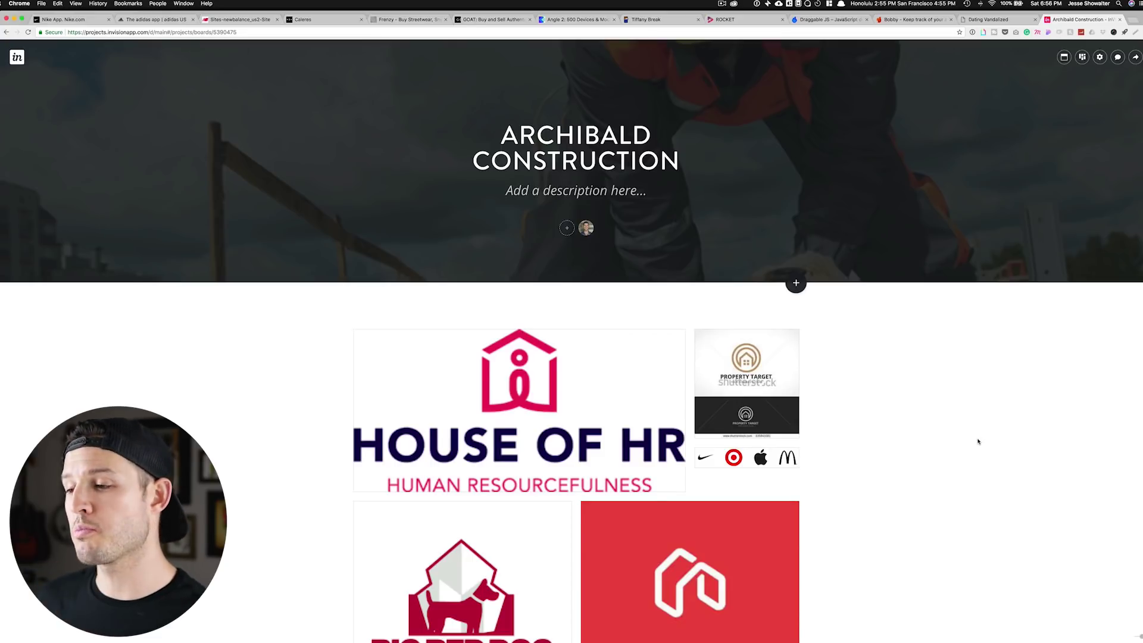
Enlarge the House of HR card to full width on the board.
click(675, 338)
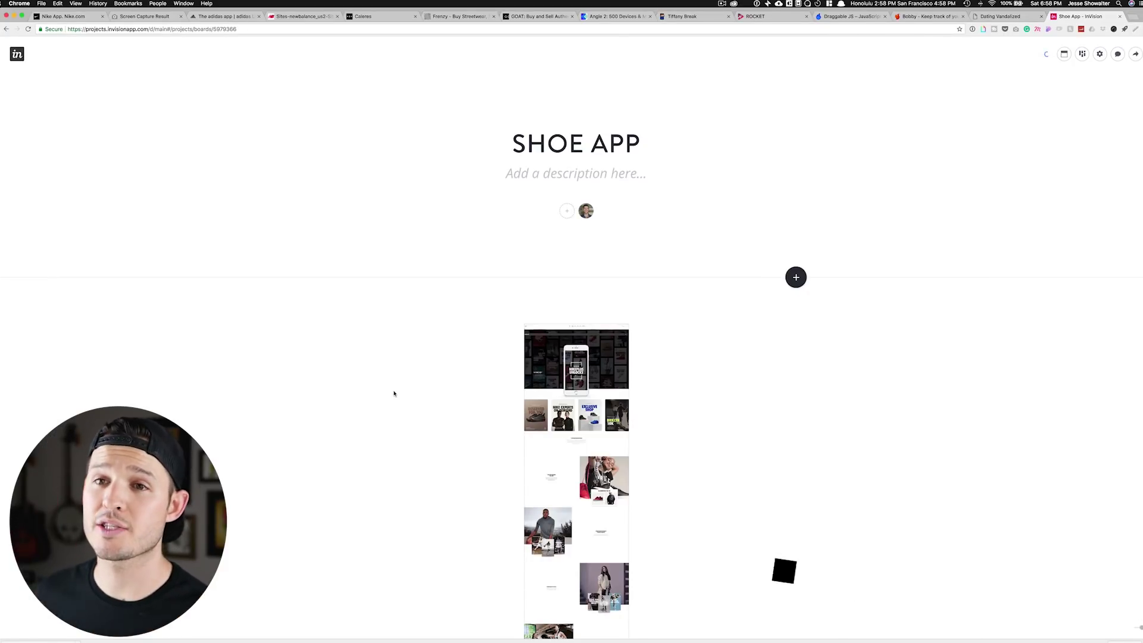
Close the capture page, look through the adidas app and other reference sites, and select the new screenshots.
click(180, 16)
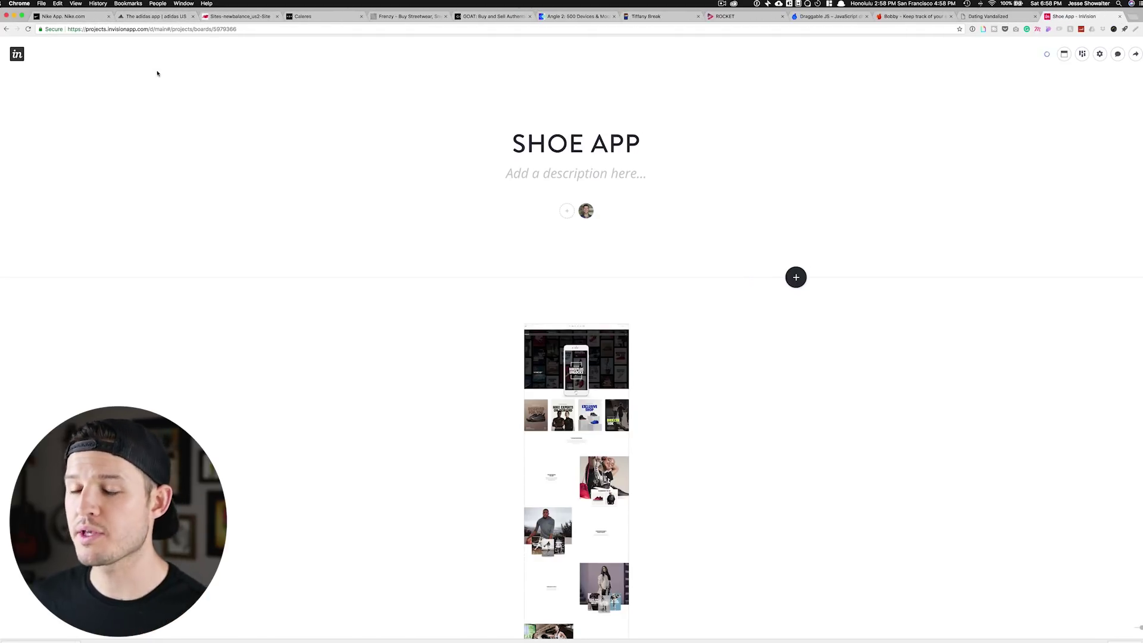
click(159, 17)
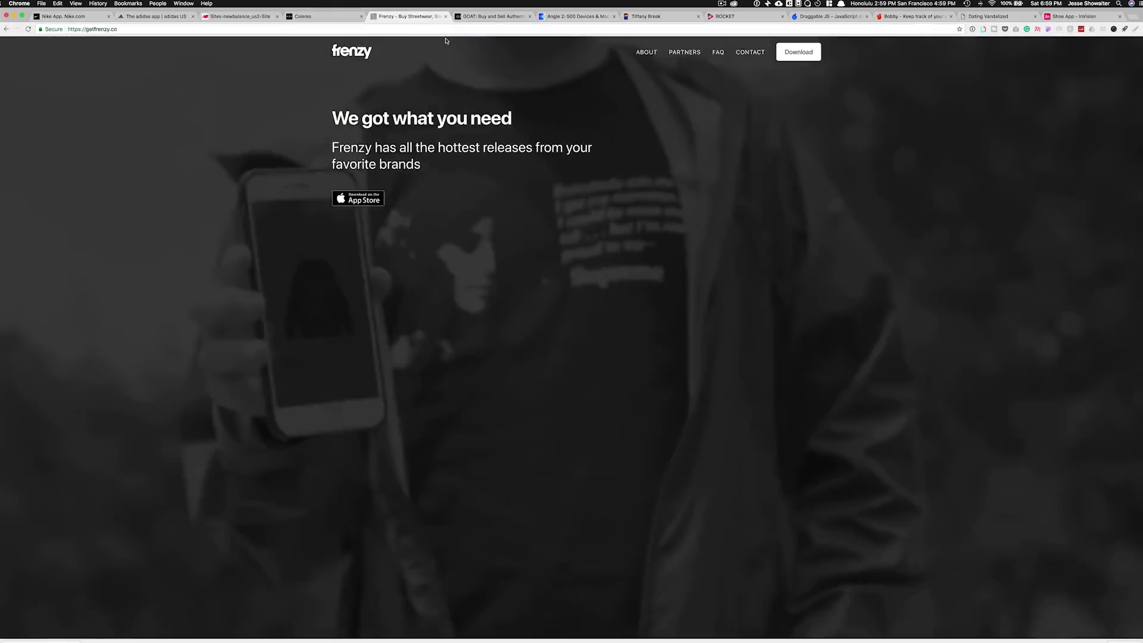
key(ctrl+Tab)
key(ctrl+Tab)
scroll(796, 350, down, 15)
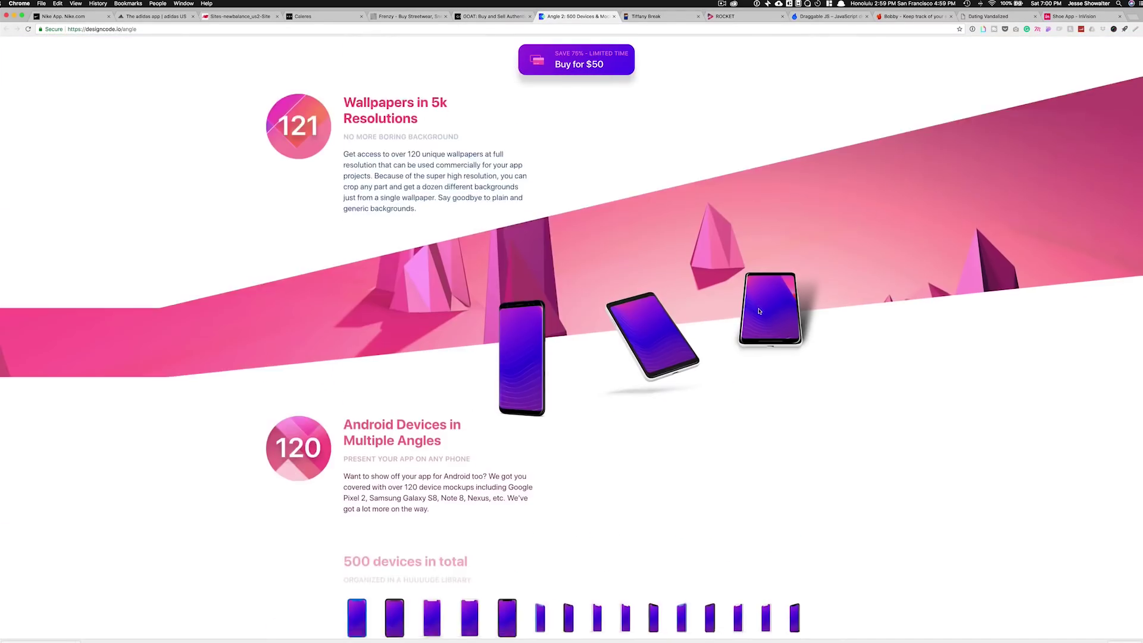
key(ctrl+Tab)
key(ctrl+Tab)
scroll(797, 350, down, 10)
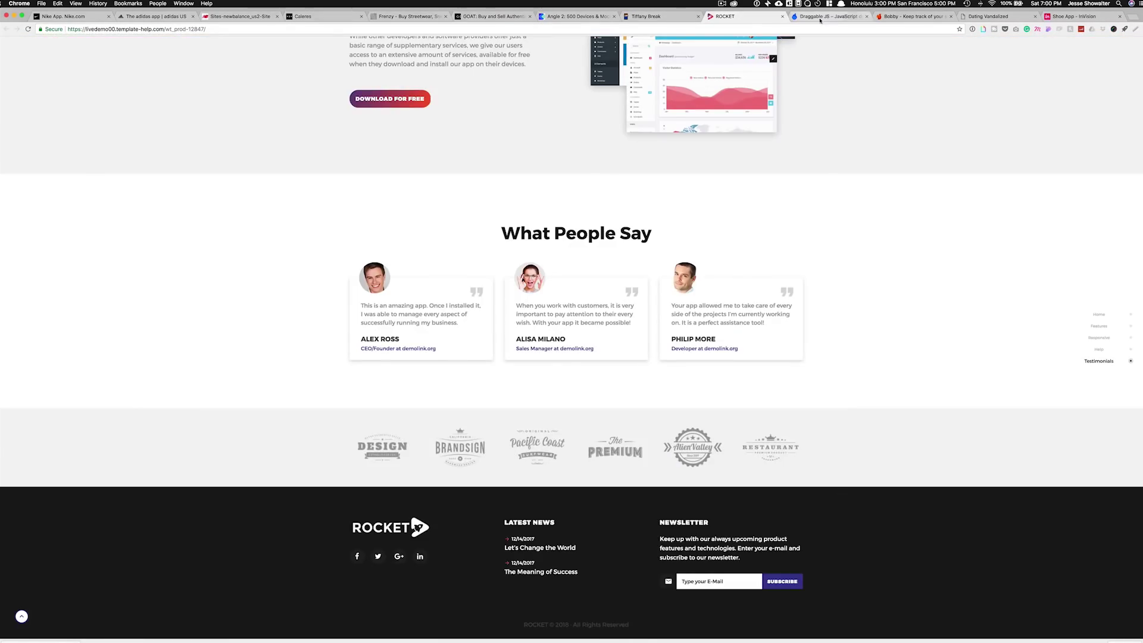
key(ctrl+Tab)
key(ctrl+Tab)
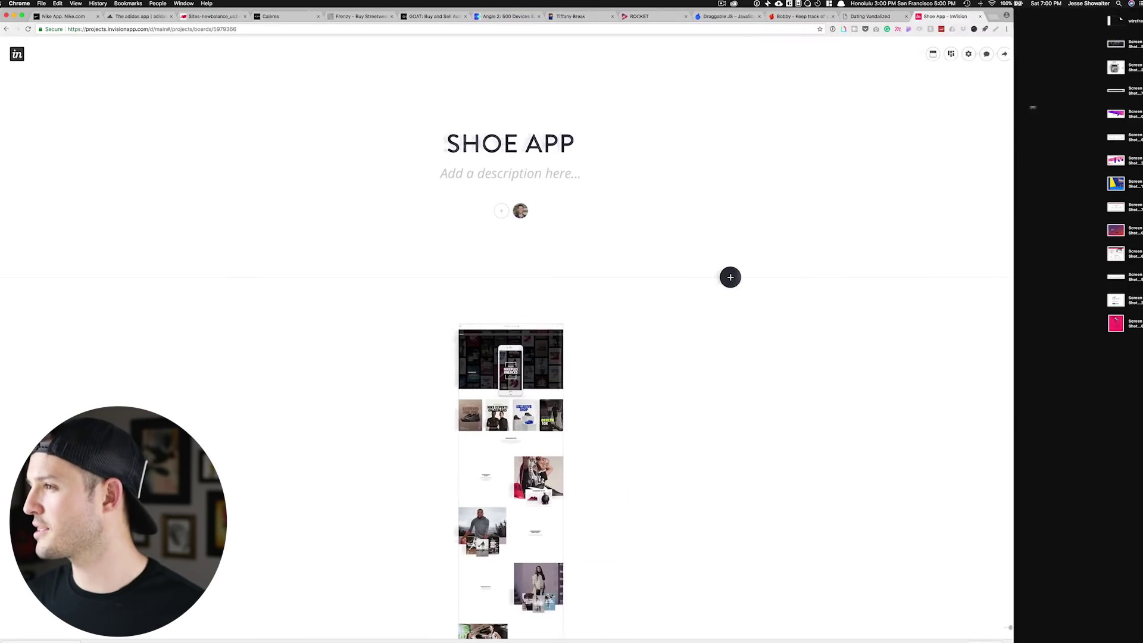
drag(1096, 342, 590, 376)
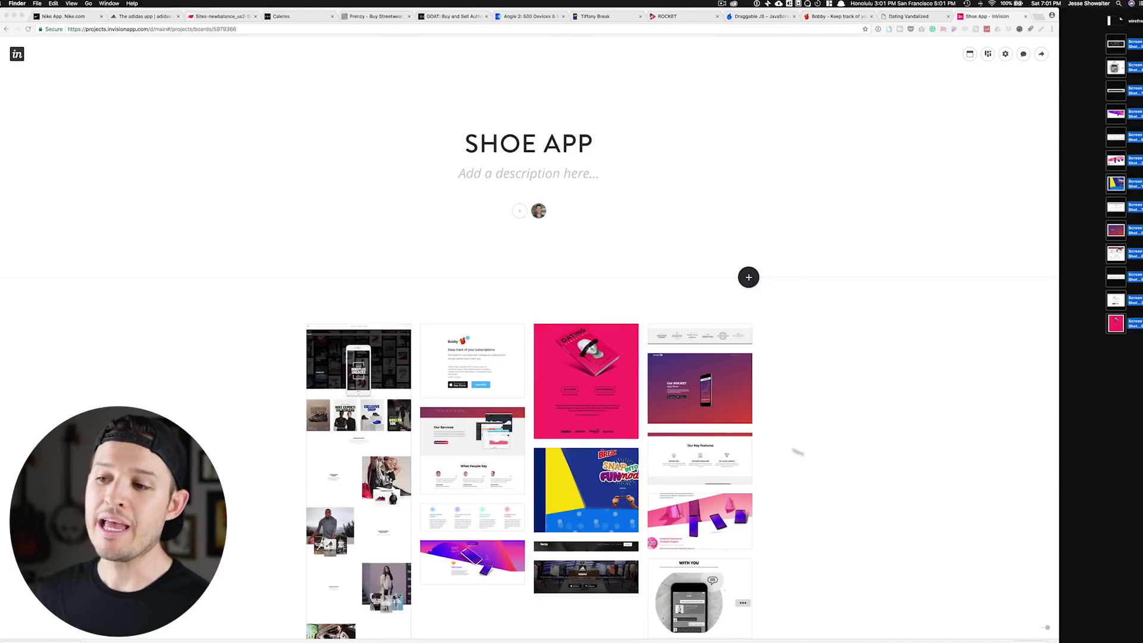
Open the 500 devices screenshot in a large preview.
click(481, 567)
click(481, 566)
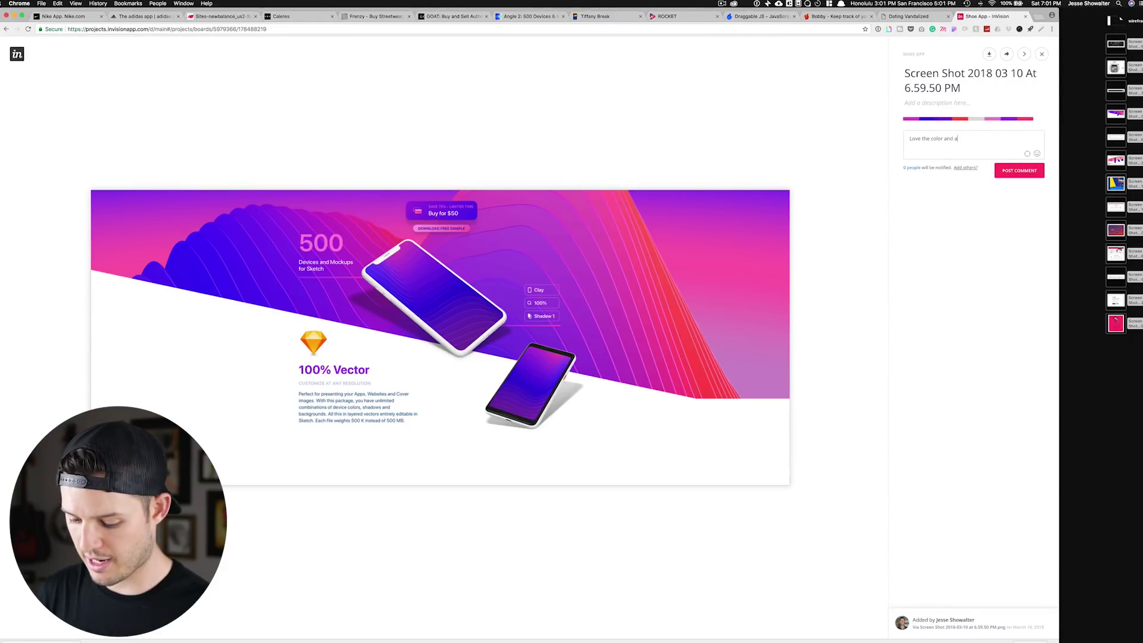
Post the comment, then enlarge the purple 500 devices tile to span three columns.
click(1035, 171)
key(Escape)
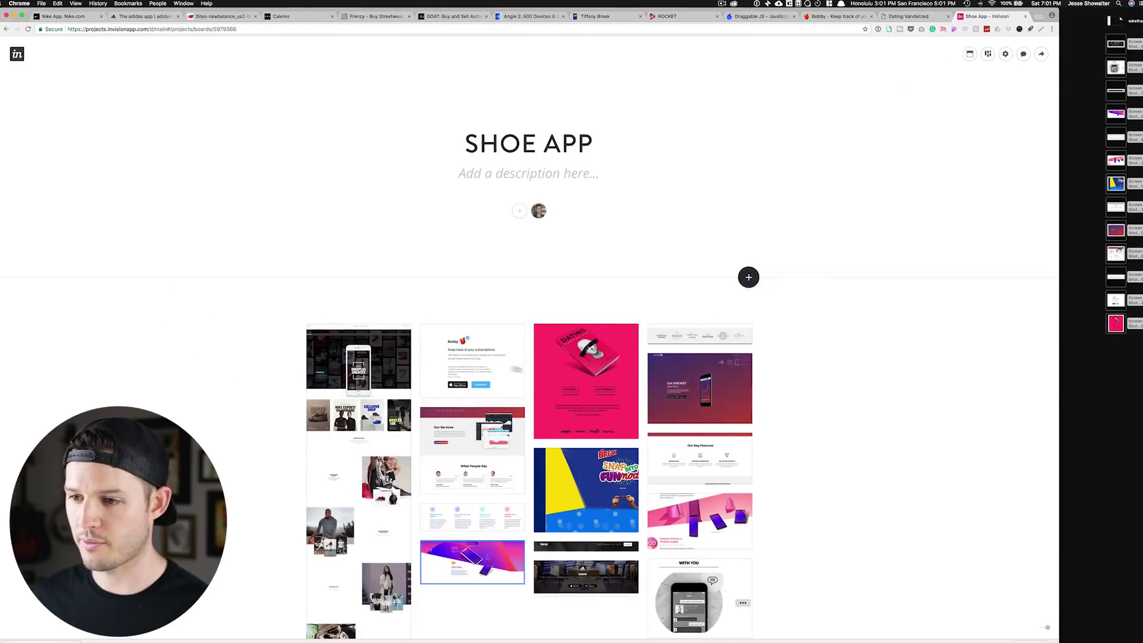
mouse_move(518, 553)
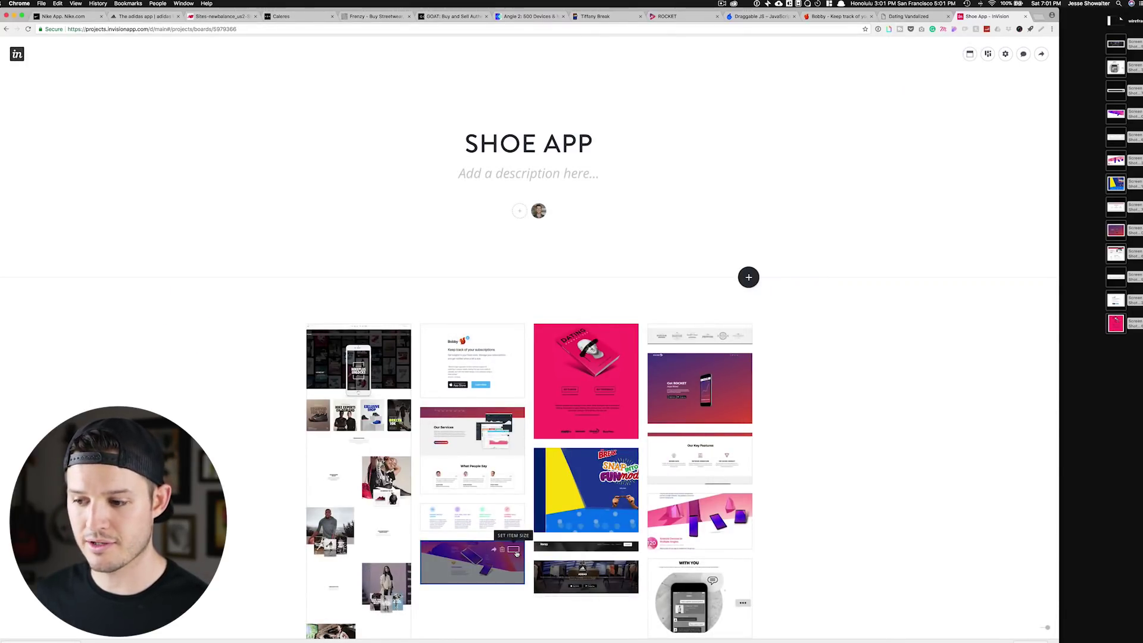
click(515, 553)
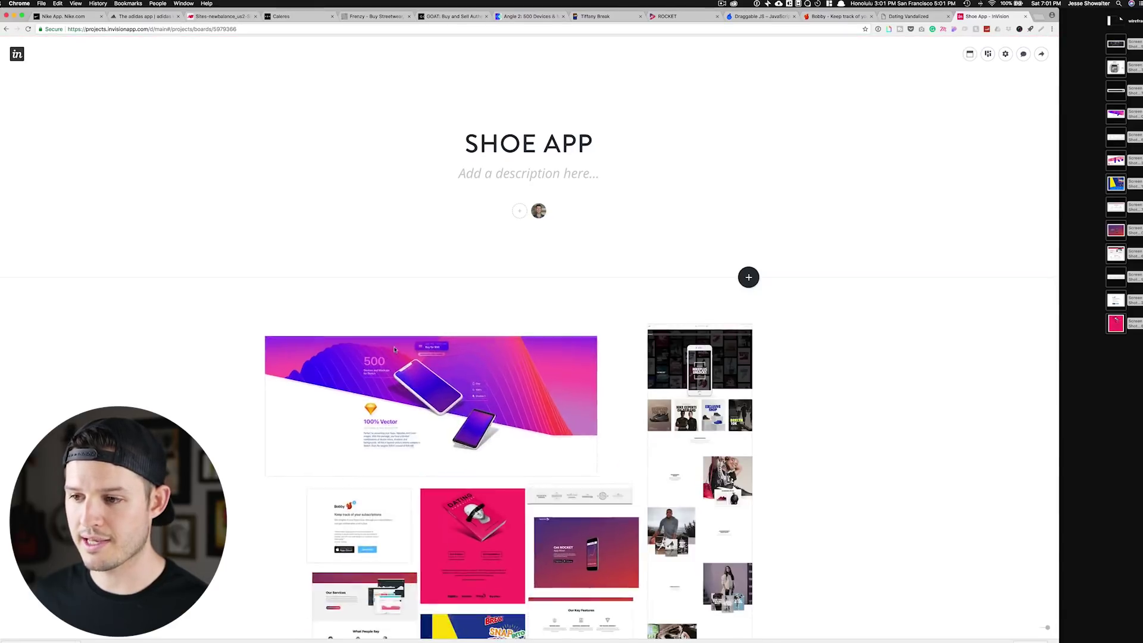
scroll(553, 478, down, 3)
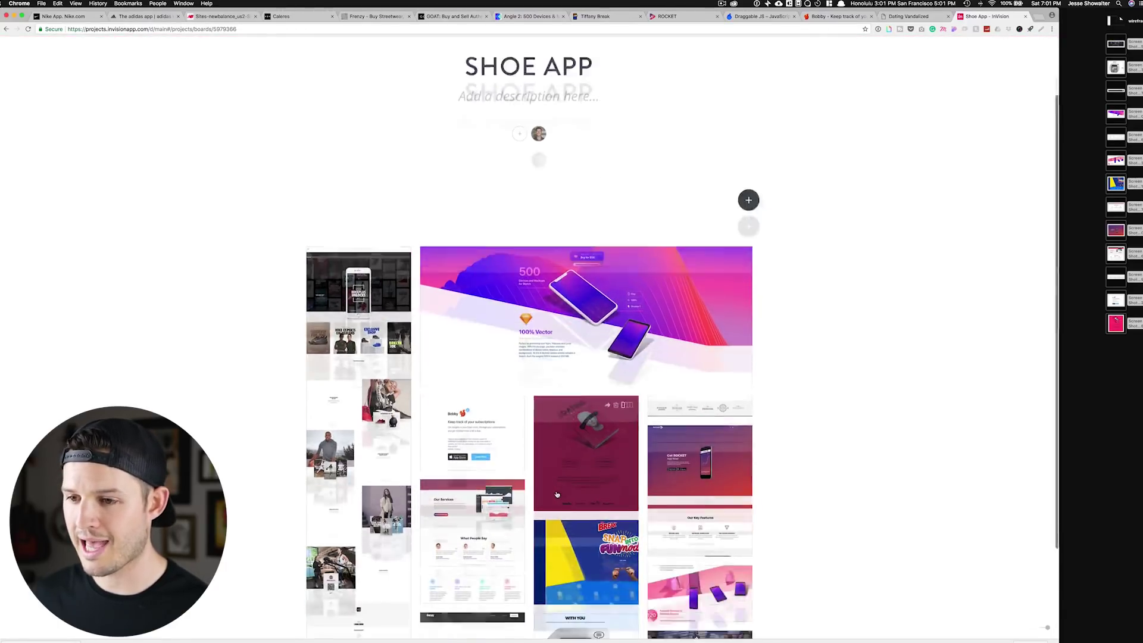